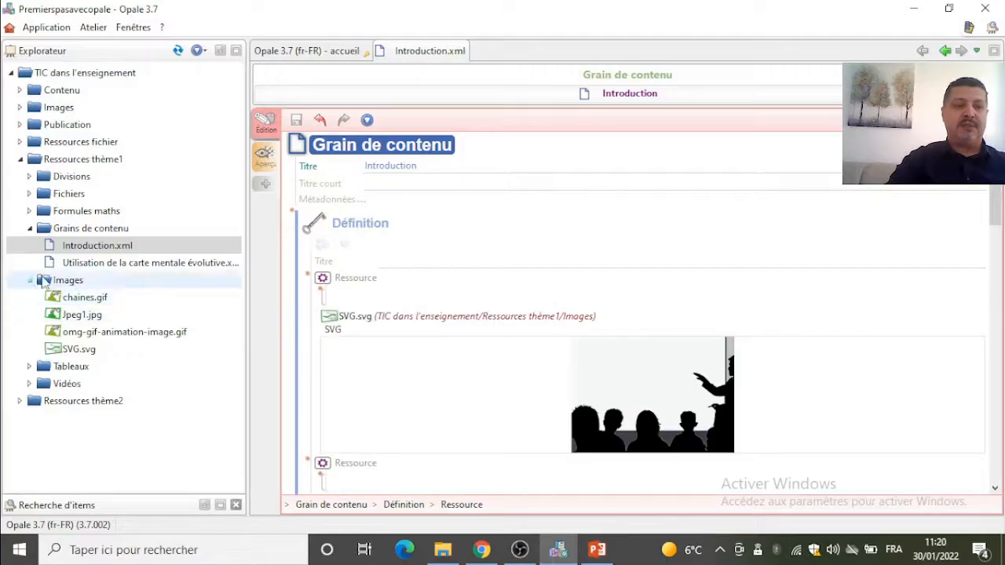
Collapse the Images and Grains de contenu folders in the Explorateur tree.
left_click(32, 283)
left_click(31, 280)
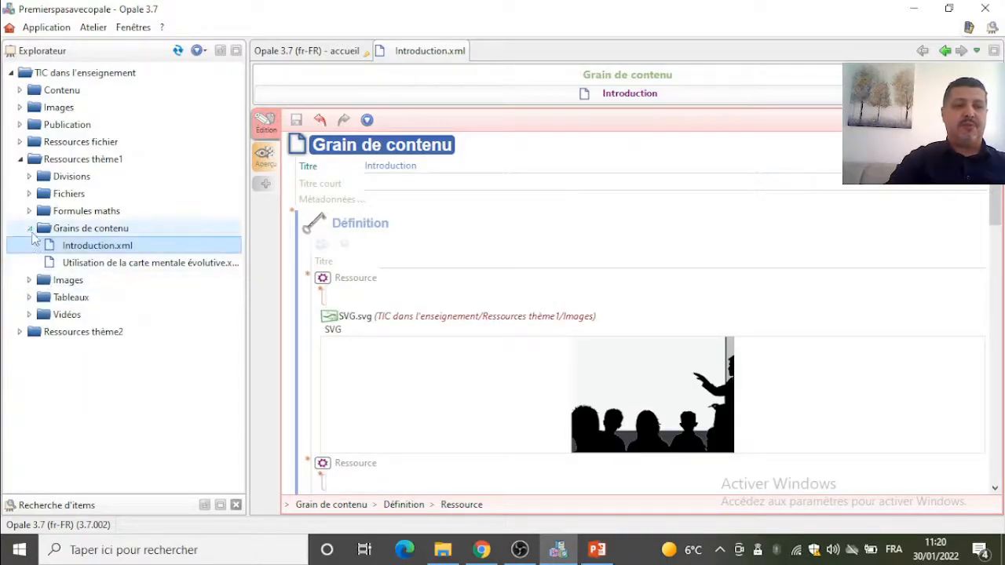
left_click(30, 227)
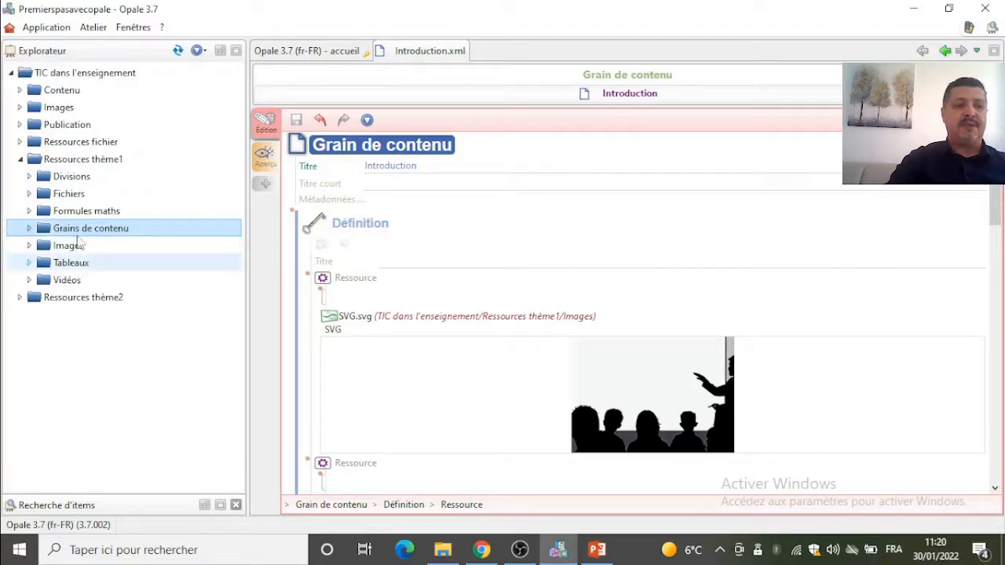
right_click(69, 164)
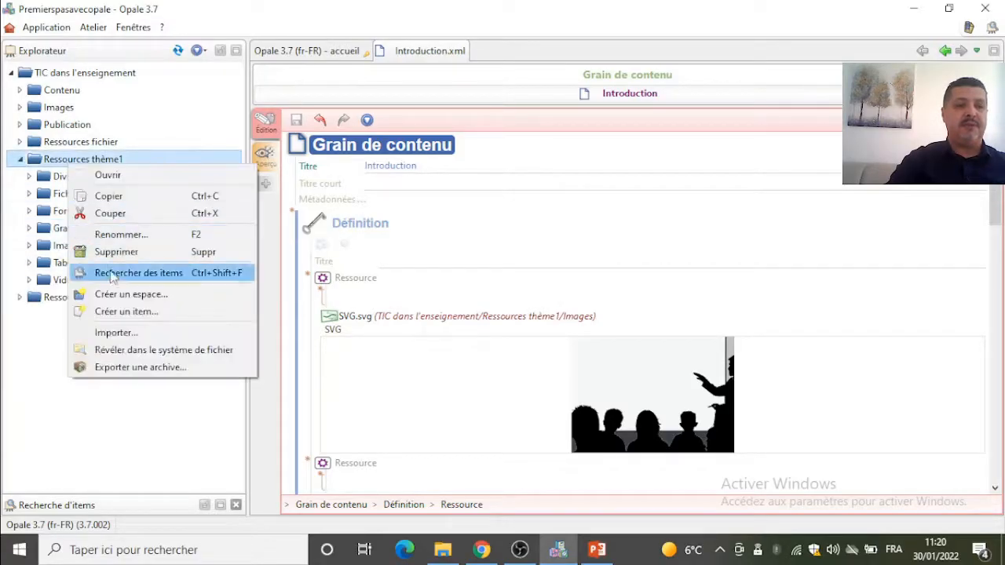
Create a space named Ressources d'intercation under Ressources thème1.
left_click(126, 294)
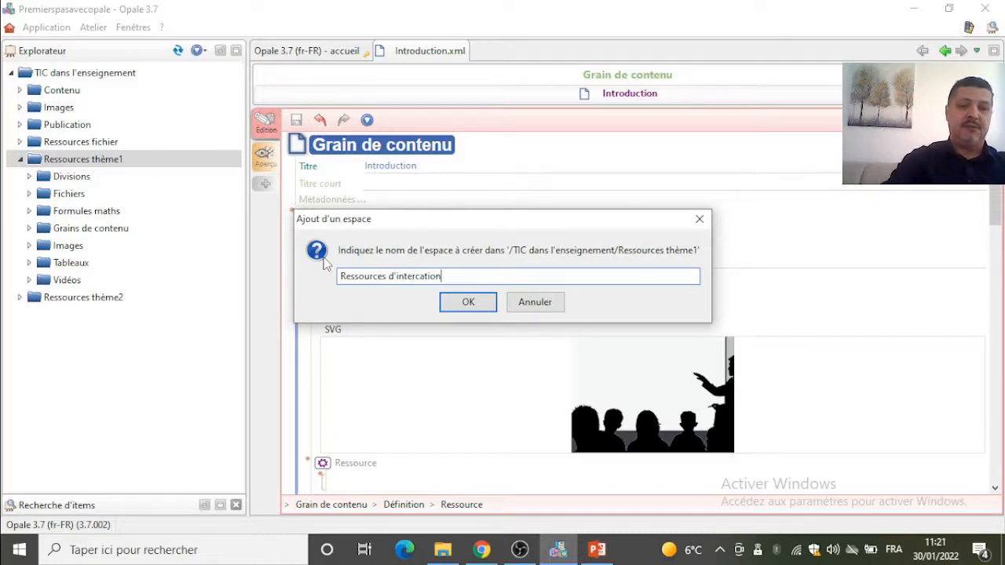
left_click(467, 302)
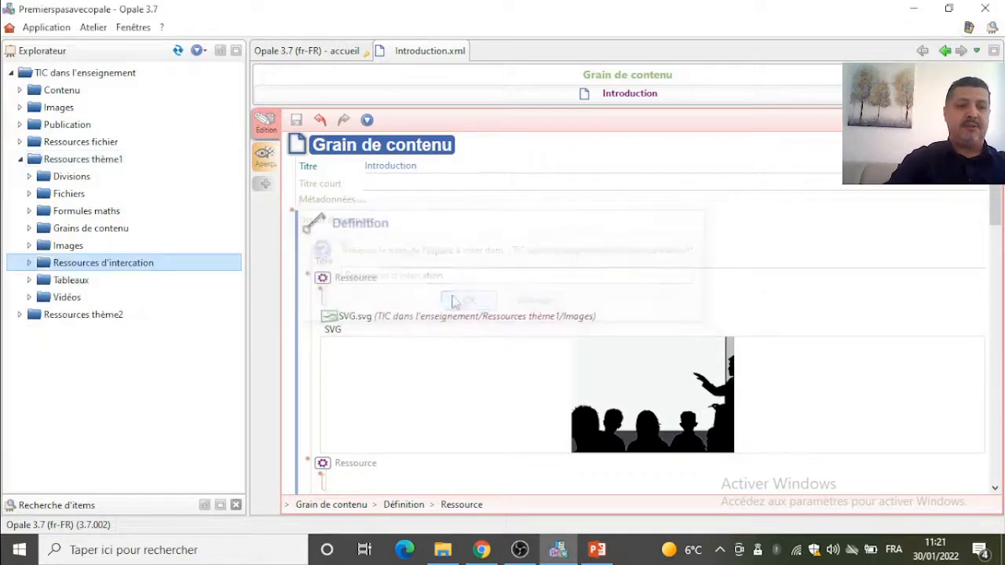
right_click(81, 267)
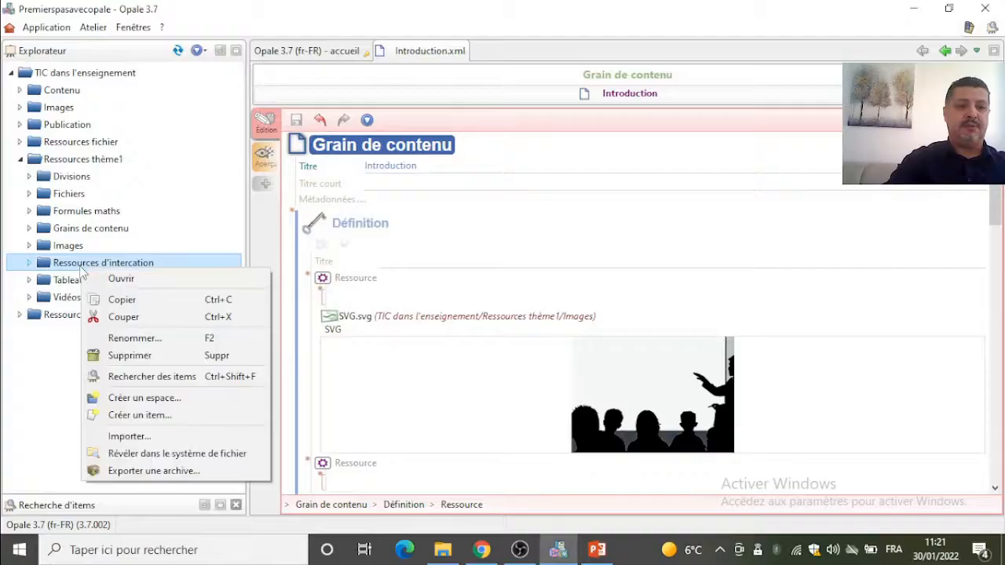
Create a Galerie d'images item named galerie.xml from Ressources > Interactions.
left_click(166, 416)
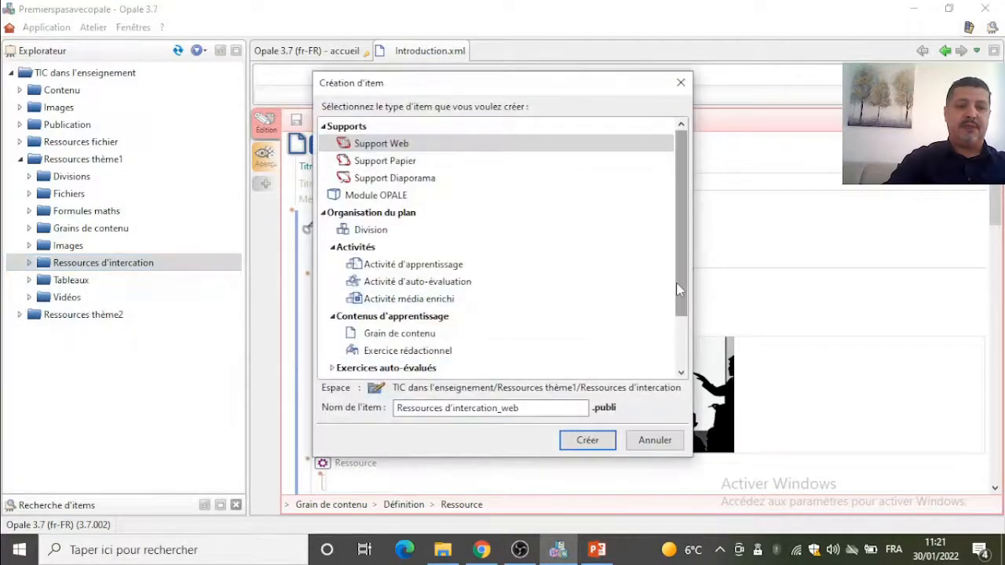
scroll(440, 358, "down", 2)
double_click(353, 334)
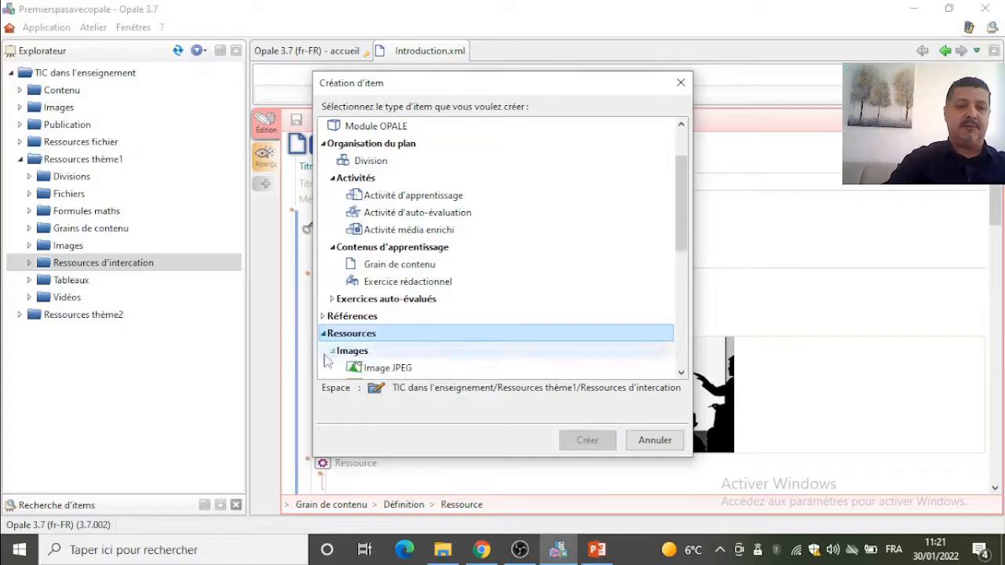
left_click(333, 354)
left_click_drag(681, 235, 682, 272)
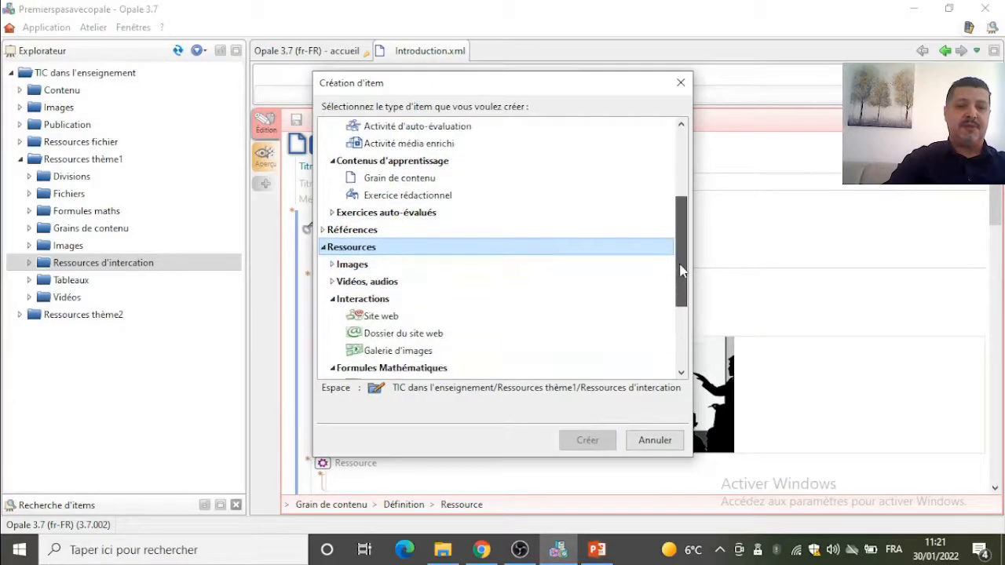
left_click(419, 352)
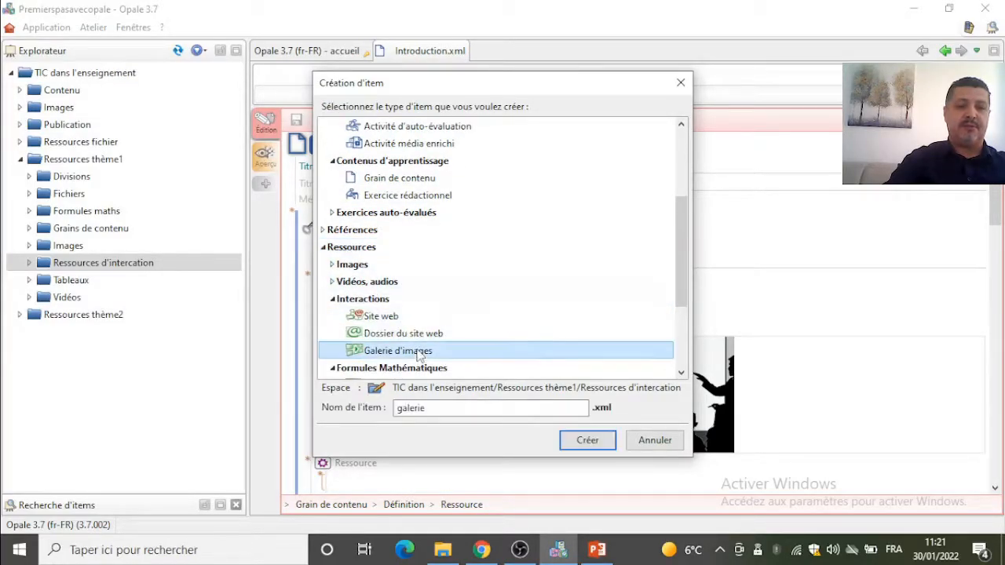
left_click(587, 441)
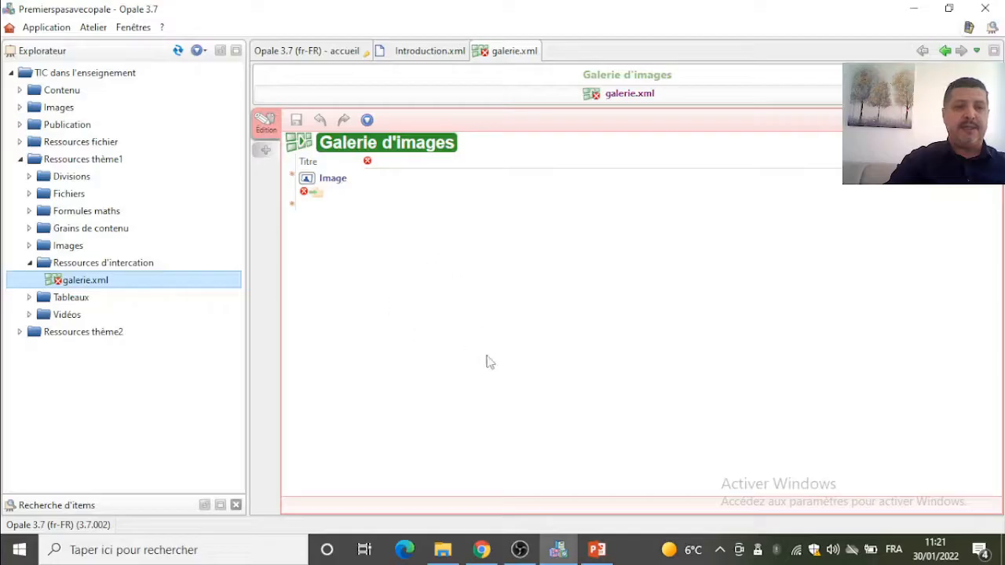
Title the gallery 'Galerie', fixing the typo, and expand the Images folder.
left_click(383, 161)
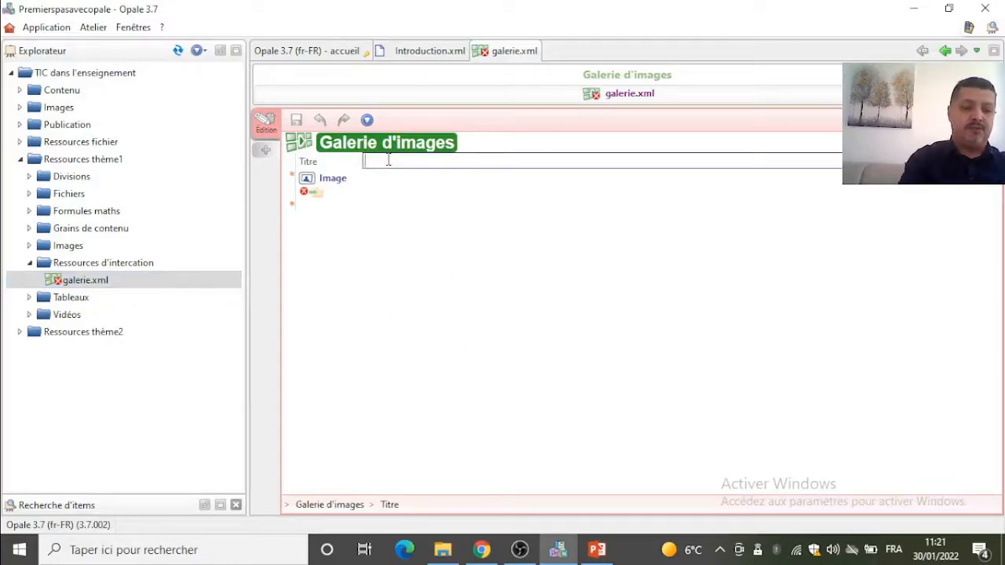
type("Ga")
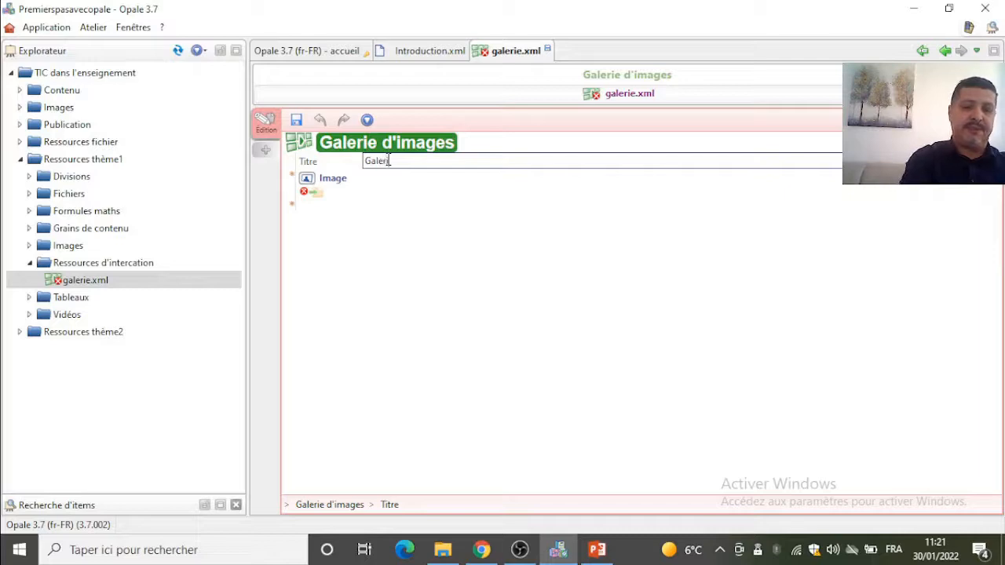
type("lerir")
key("BackSpace")
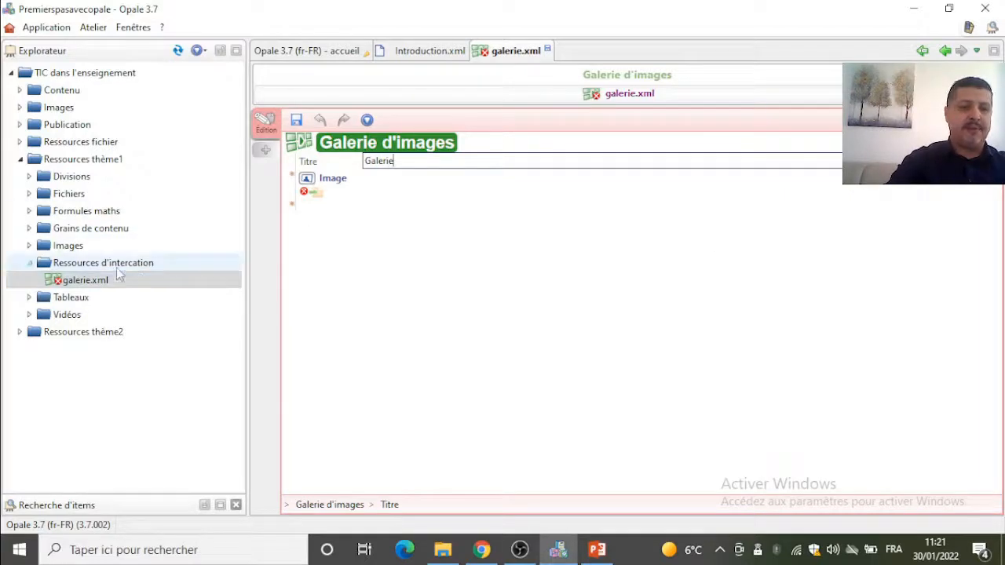
left_click(31, 246)
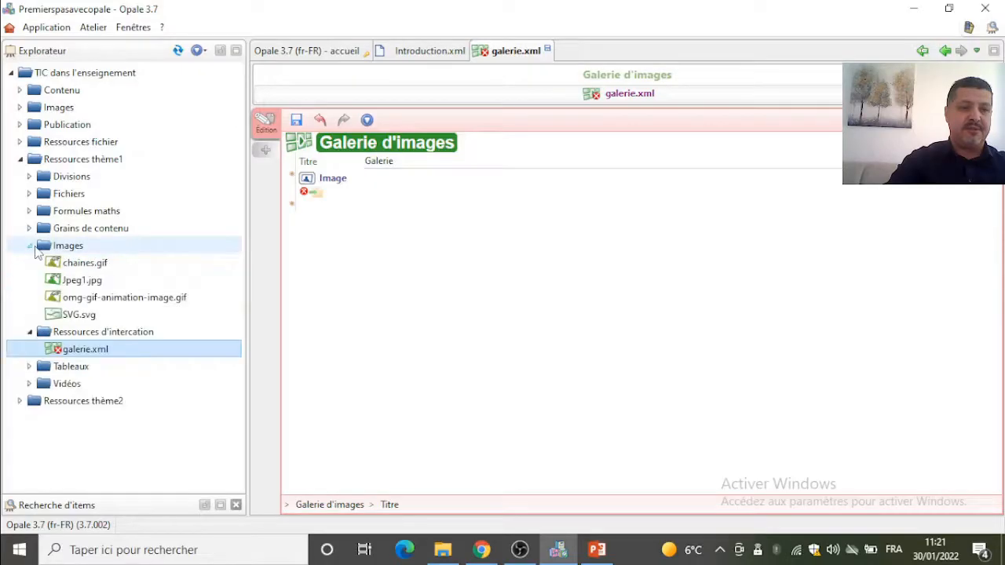
Add chaines.gif, Jpeg1.jpg and omg-gif-animation-image.gif as gallery images and save.
mouse_move(102, 271)
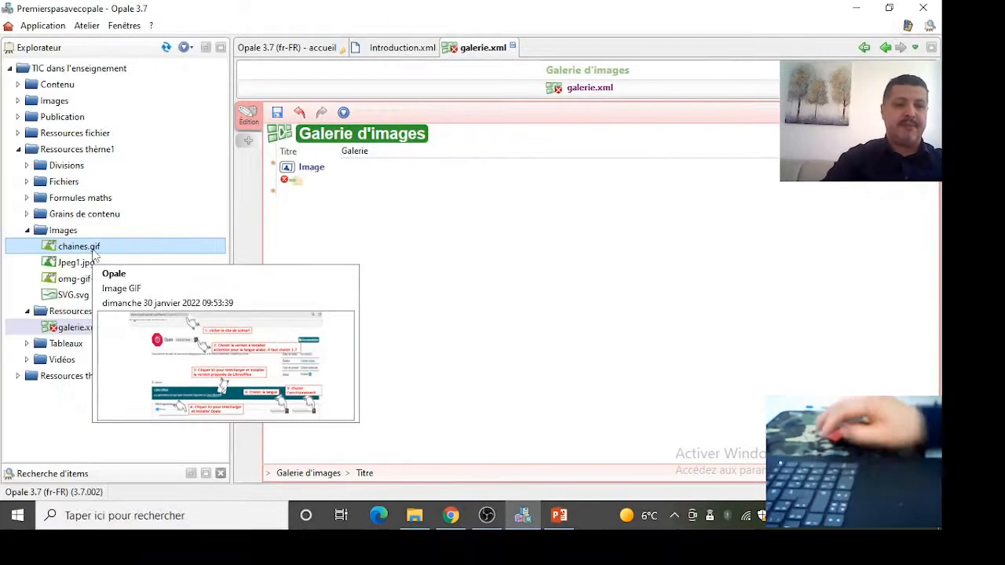
left_click_drag(92, 253, 295, 191)
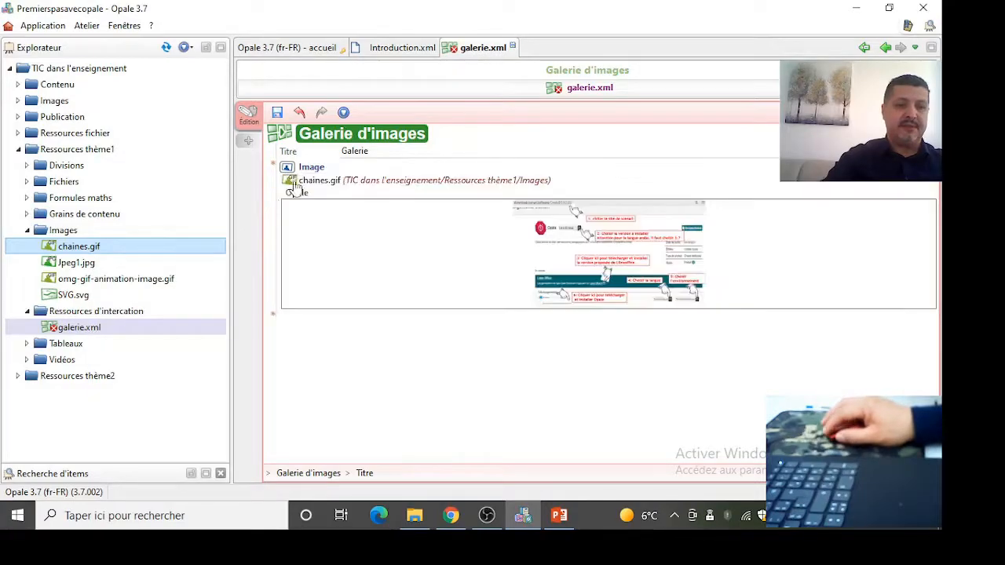
left_click(271, 315)
left_click(312, 329)
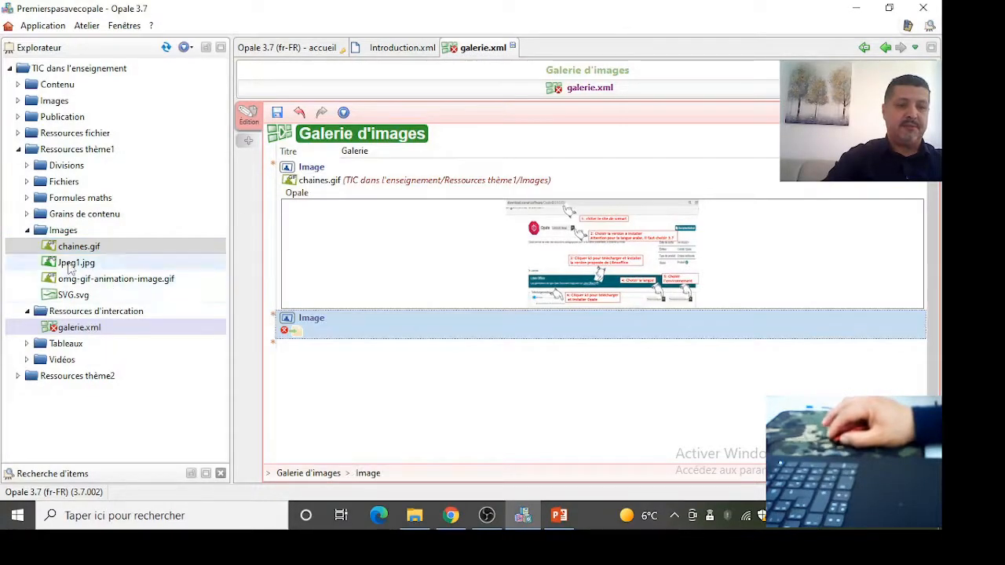
left_click_drag(75, 263, 312, 334)
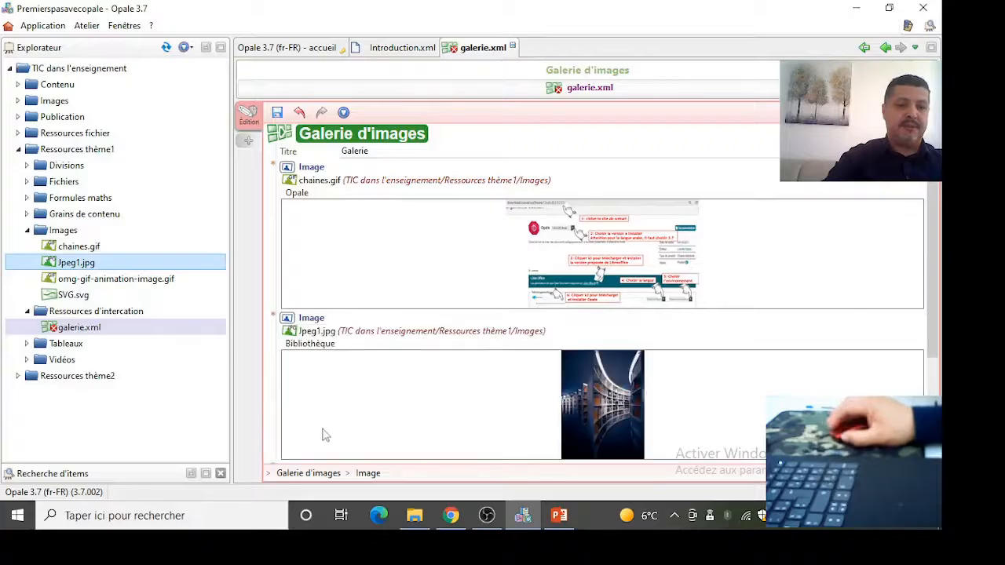
scroll(314, 428, "down", 2)
left_click(274, 393)
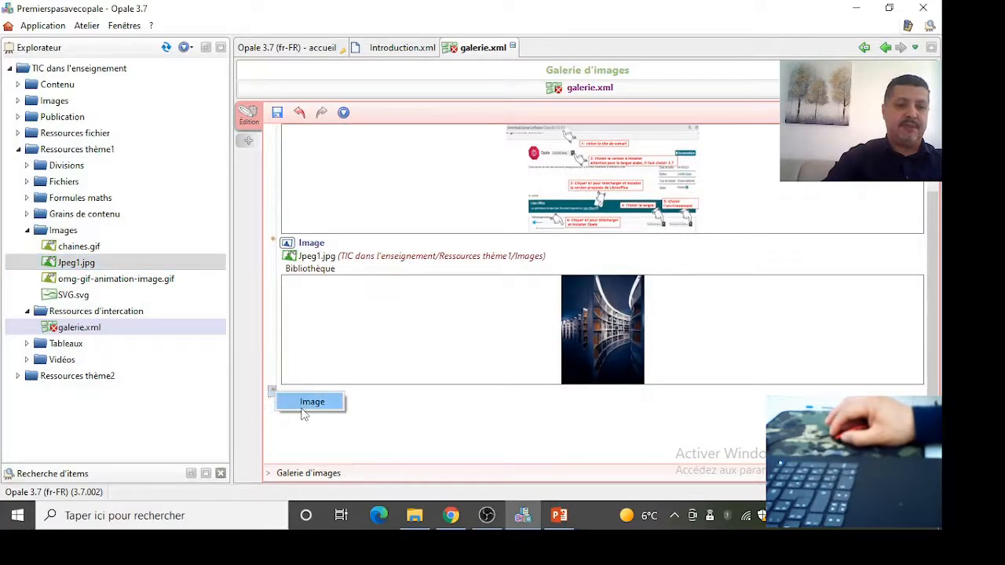
left_click(310, 404)
left_click_drag(118, 281, 303, 408)
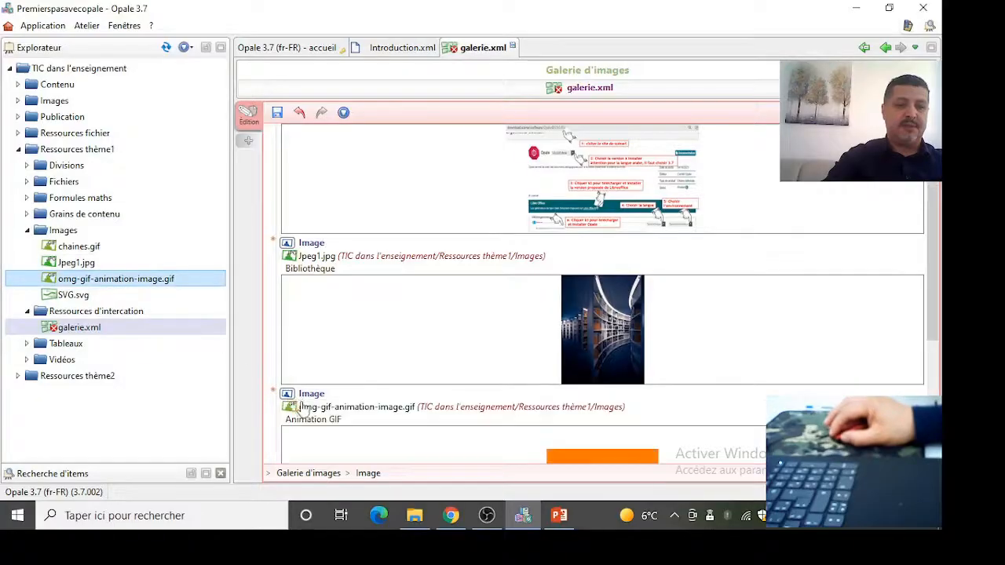
left_click(277, 115)
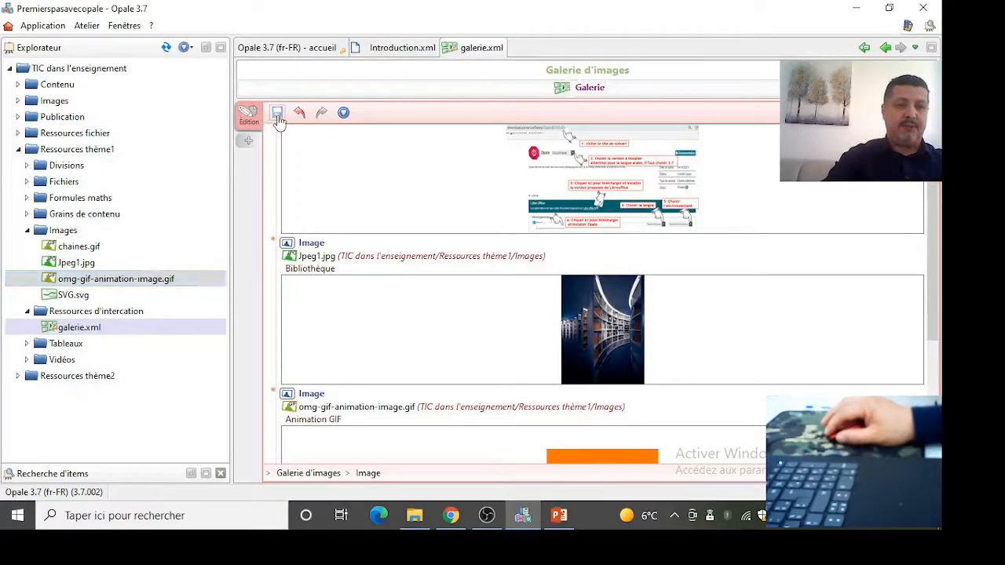
Embed the galerie gallery in a new resource block above the SVG in Introduction's Définition.
left_click(401, 48)
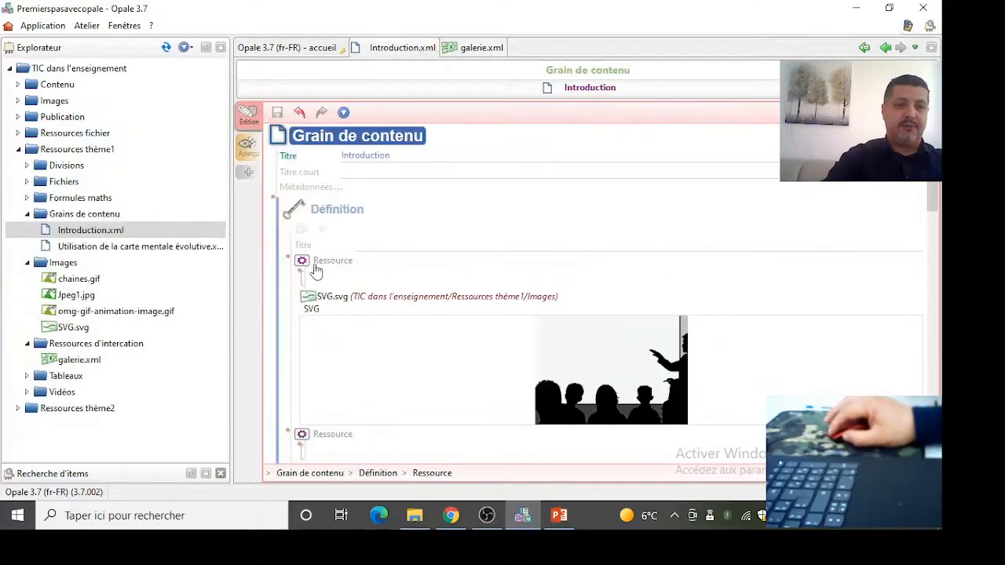
left_click(288, 261)
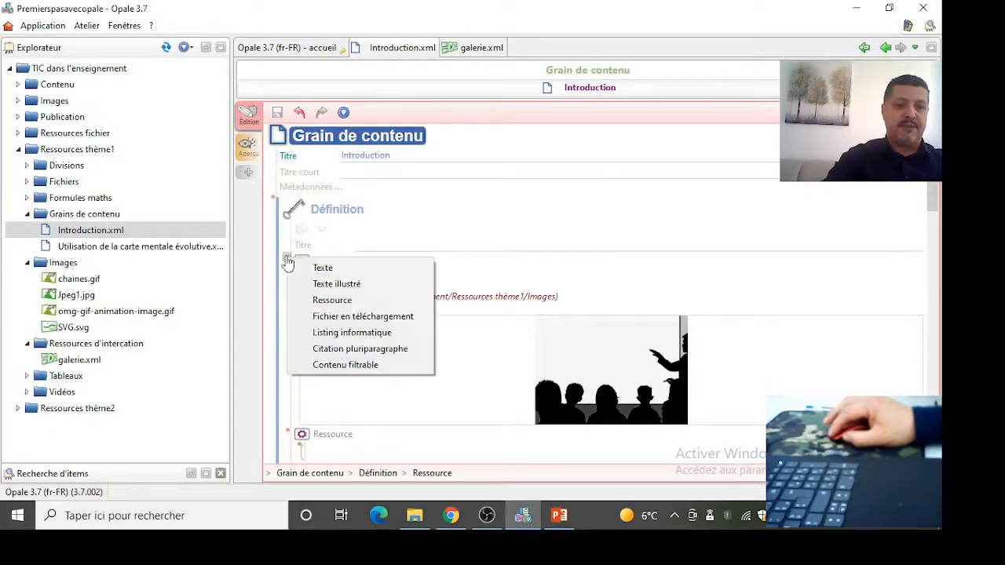
left_click(333, 301)
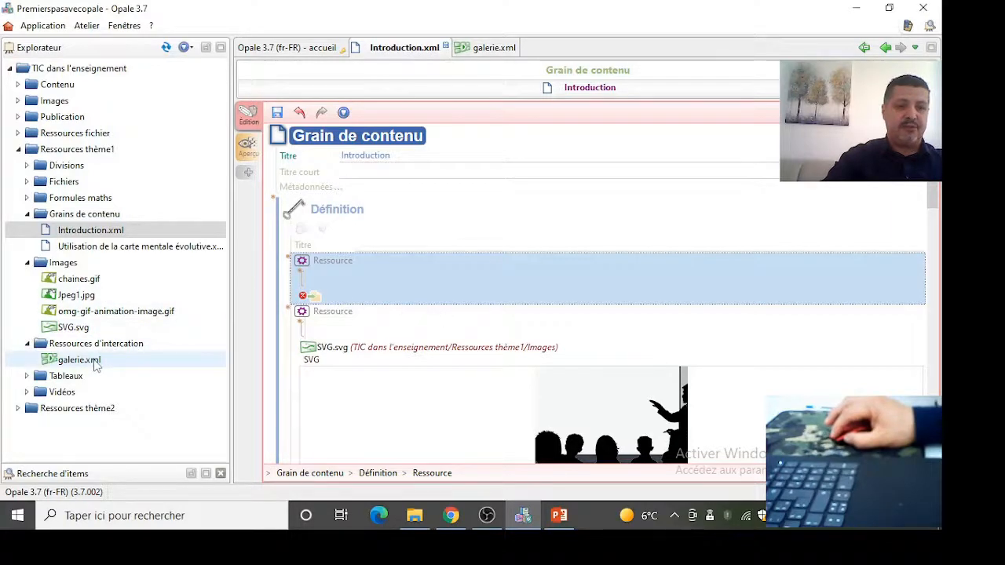
left_click_drag(94, 365, 308, 308)
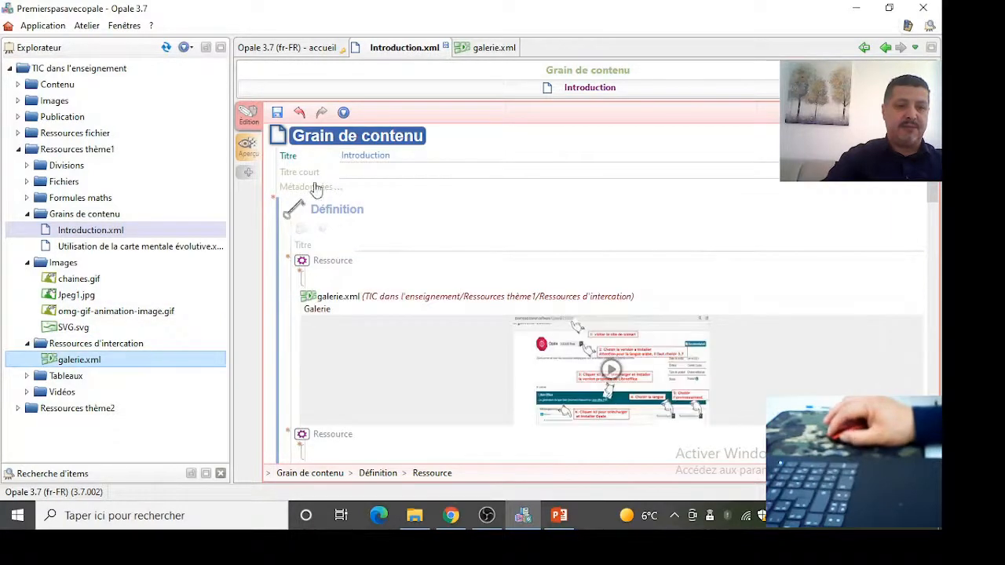
Save Introduction, play the gallery slideshow, and view the Aurora web preview.
left_click(277, 112)
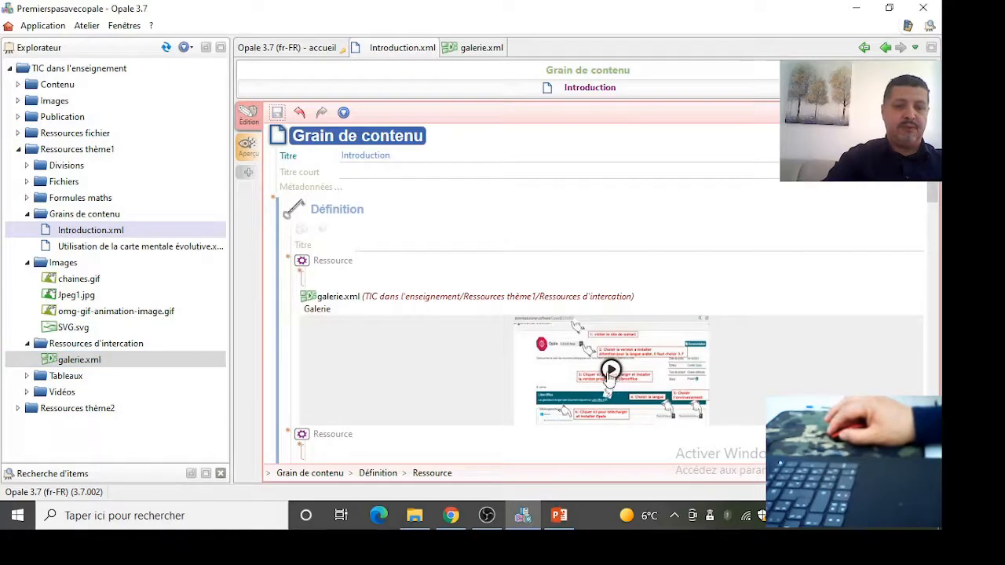
left_click(611, 371)
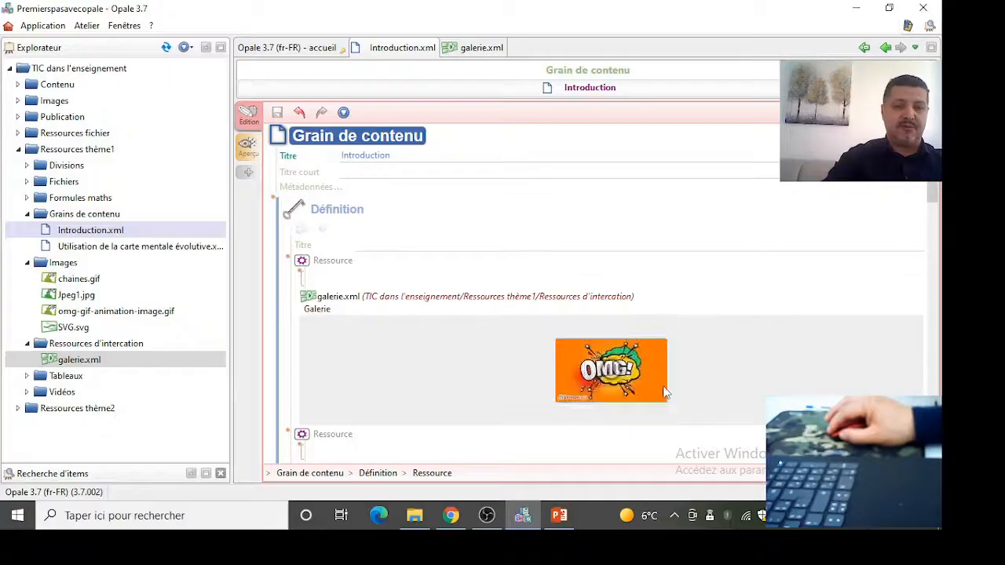
left_click(248, 148)
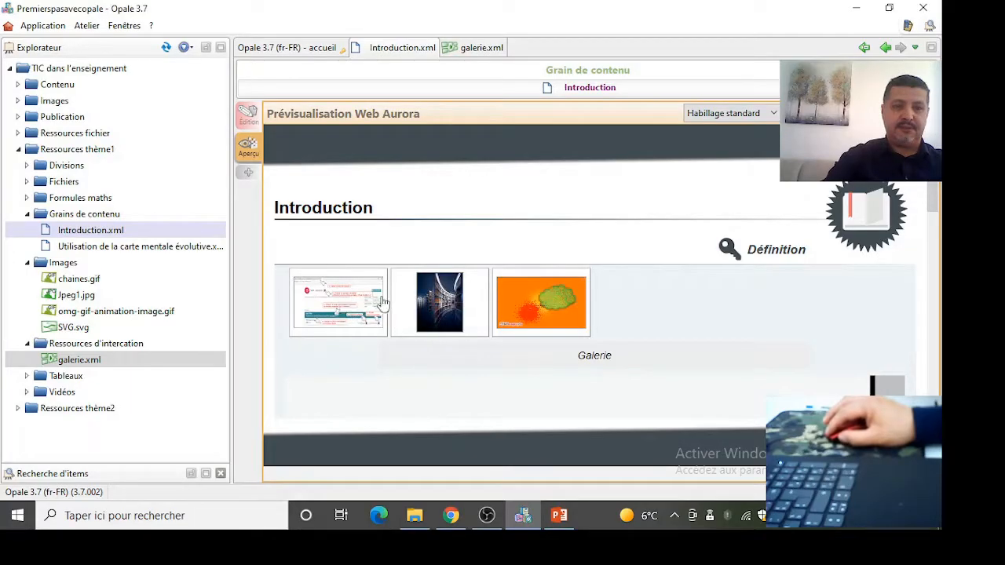
Close the galerie.xml editor tab.
middle_click(459, 51)
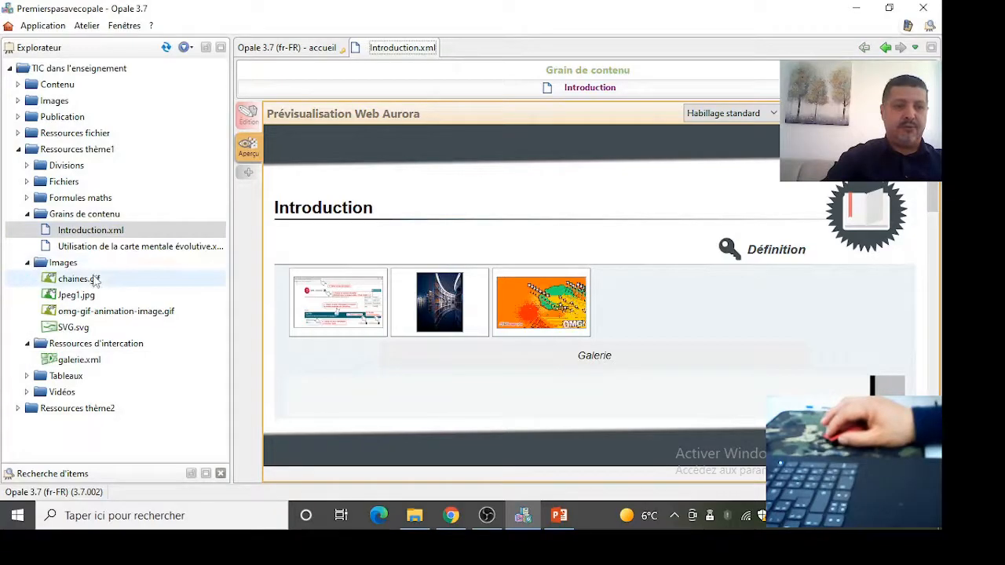
Create a Site web item named siteEmb.xml in Ressources d'intercation.
right_click(94, 347)
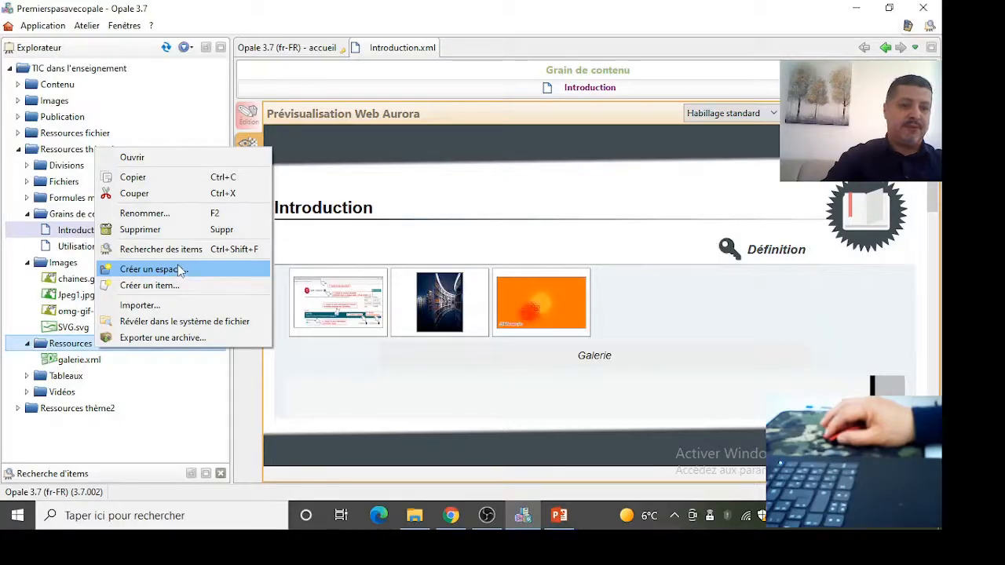
left_click(178, 284)
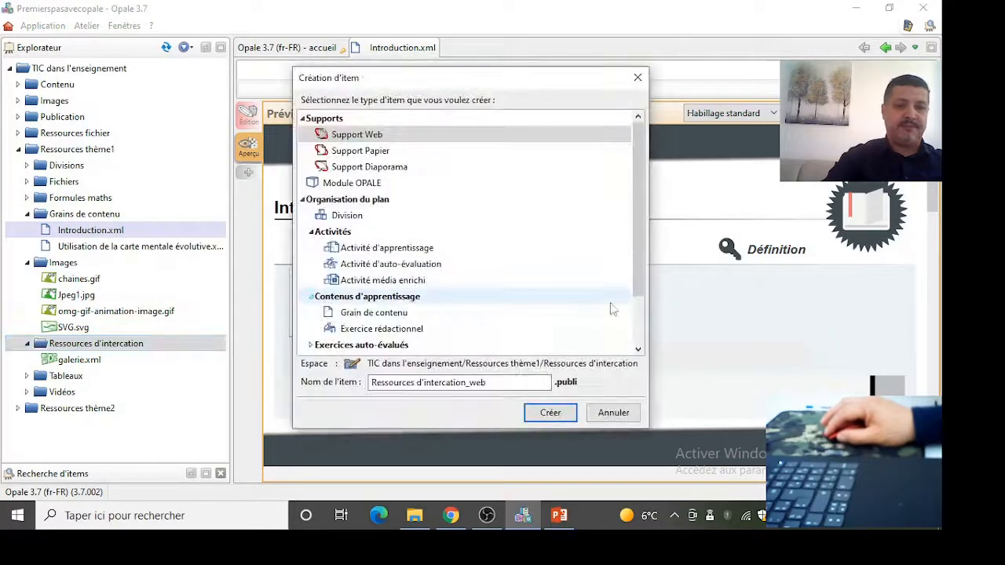
scroll(643, 270, "down", 2)
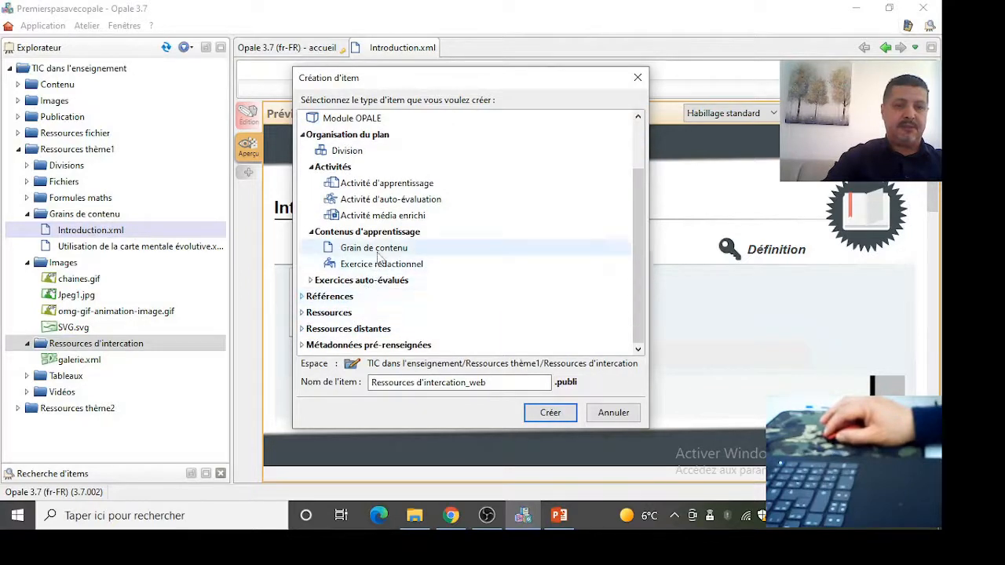
double_click(342, 315)
scroll(390, 293, "down", 5)
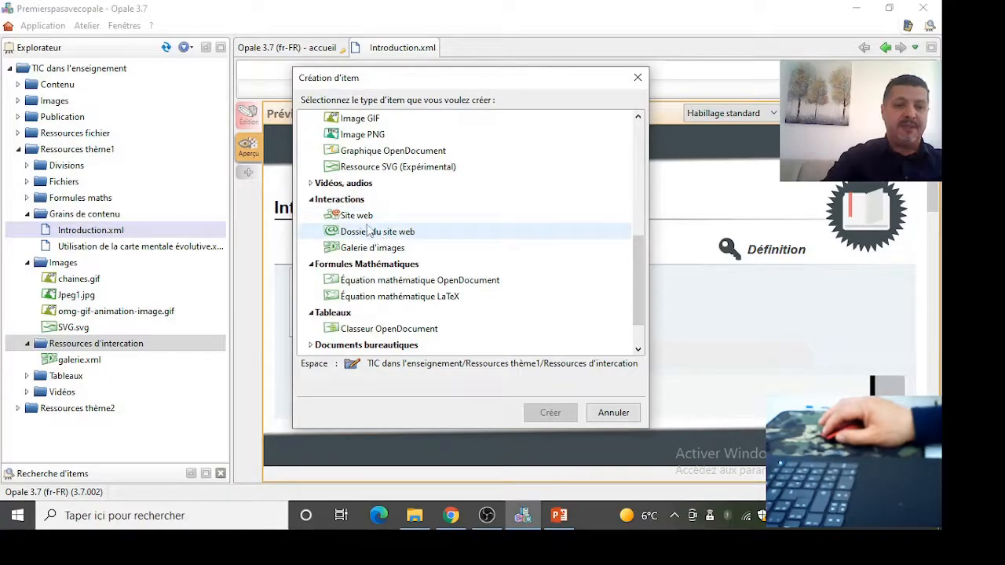
left_click(361, 217)
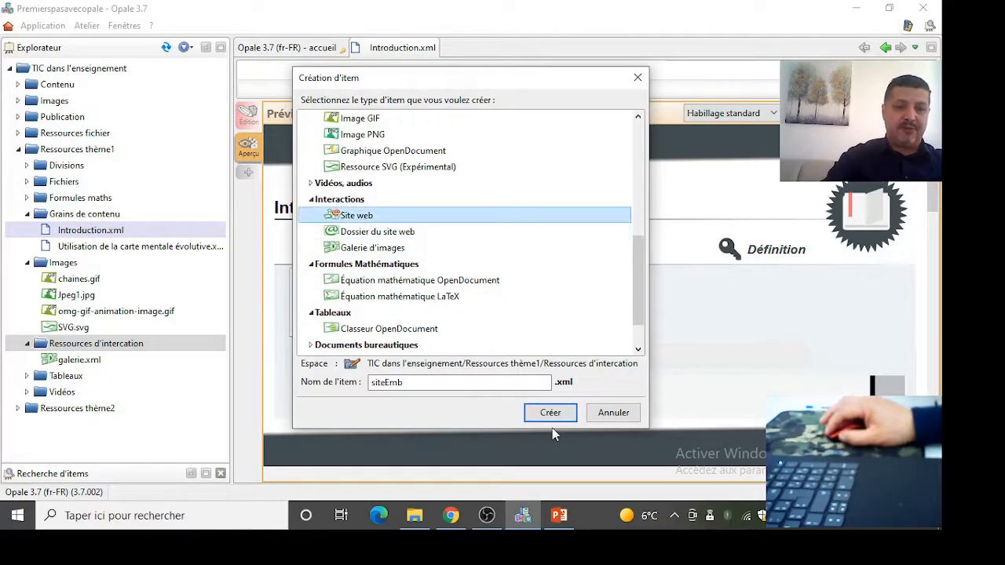
left_click(550, 414)
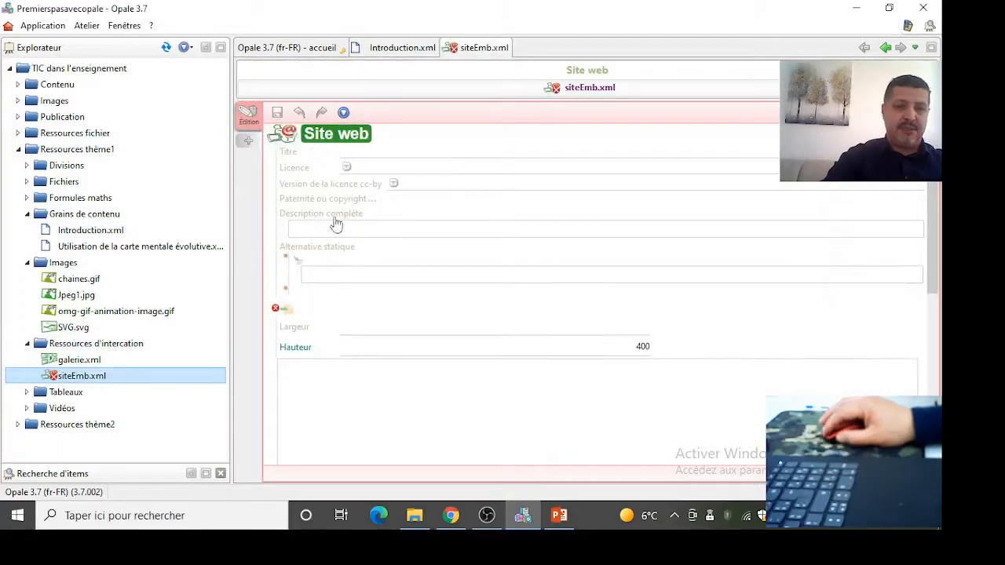
Title the site 'Se former pour enseigner dans le supérieur' with a Paternité - Pas d'Utilisation Commerciale licence.
left_click(369, 150)
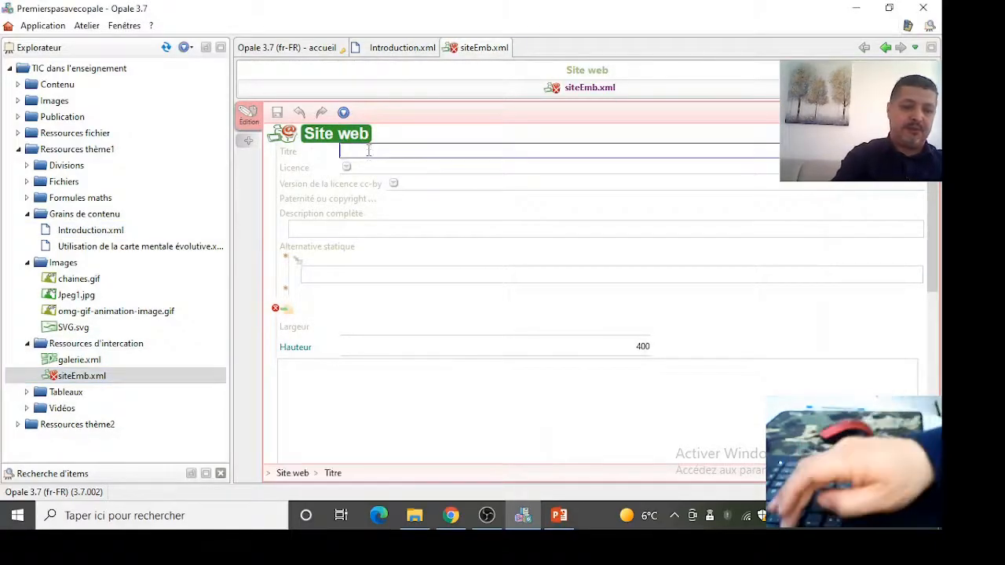
type("Se former ")
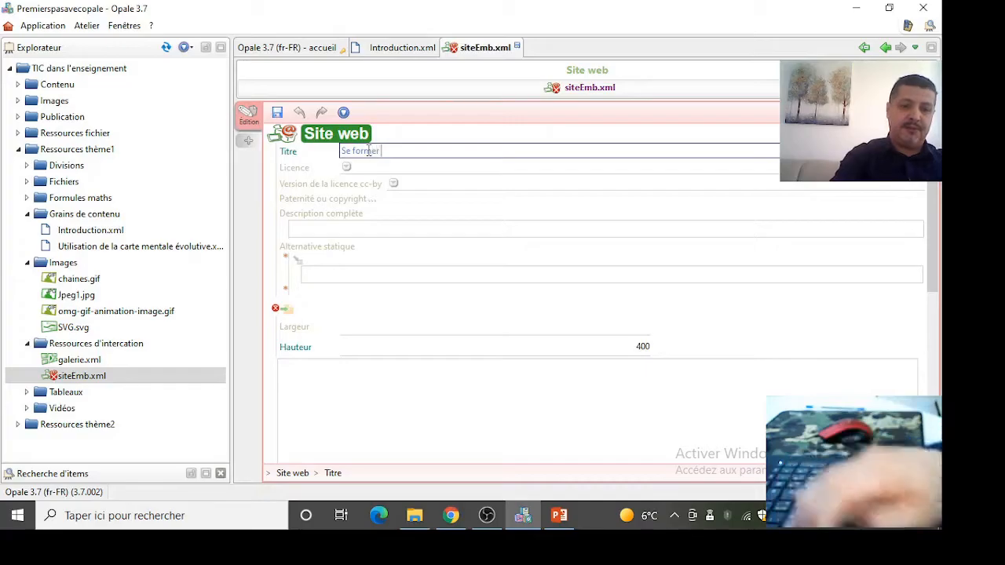
type("pour ense")
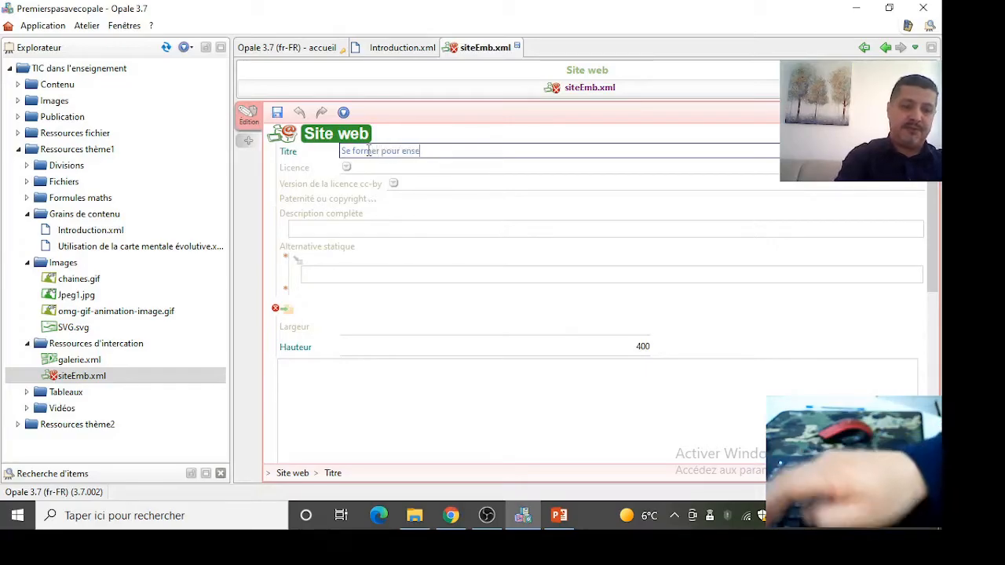
type("igner dans le")
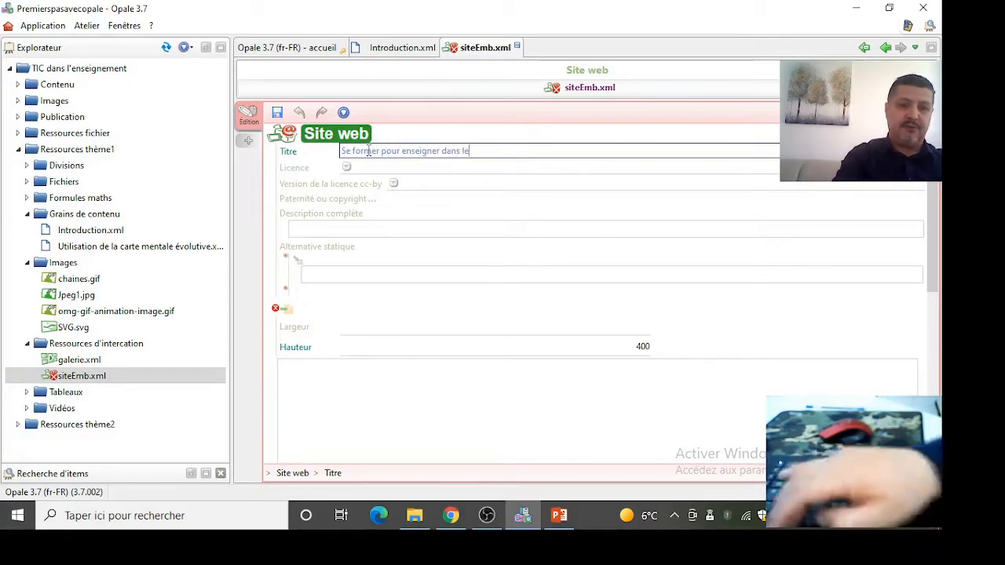
type(" supérieur")
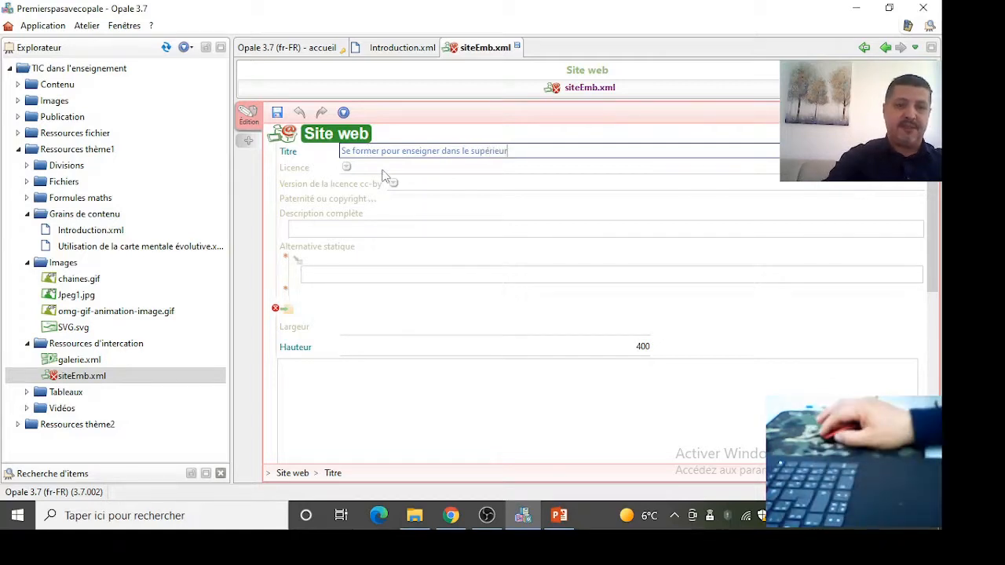
left_click(346, 167)
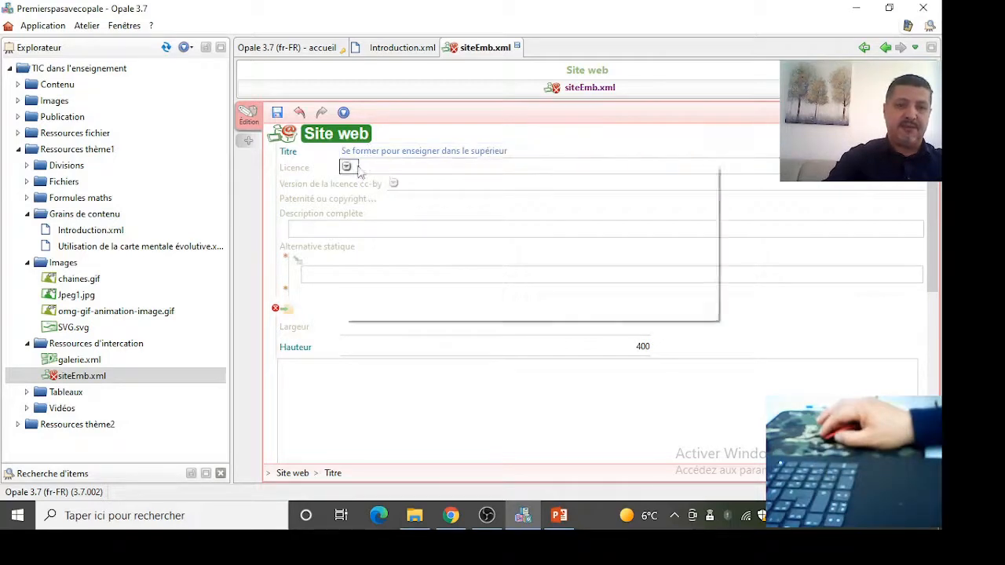
key("Down")
key("Down")
key("Down")
key("Down")
key("Return")
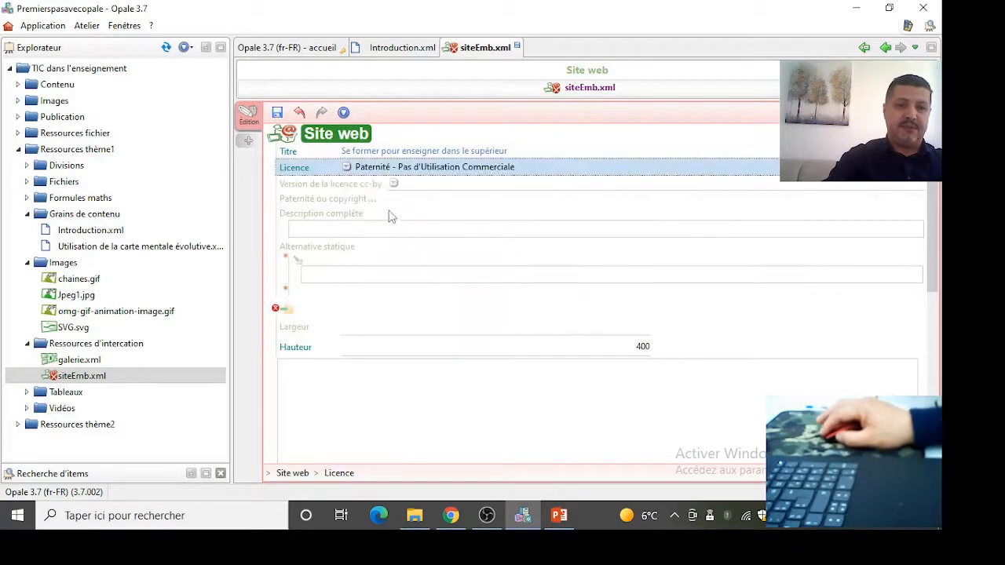
Enter the author's name as copyright holder and set the cc-by licence version to 4.0.
left_click(333, 227)
left_click(341, 200)
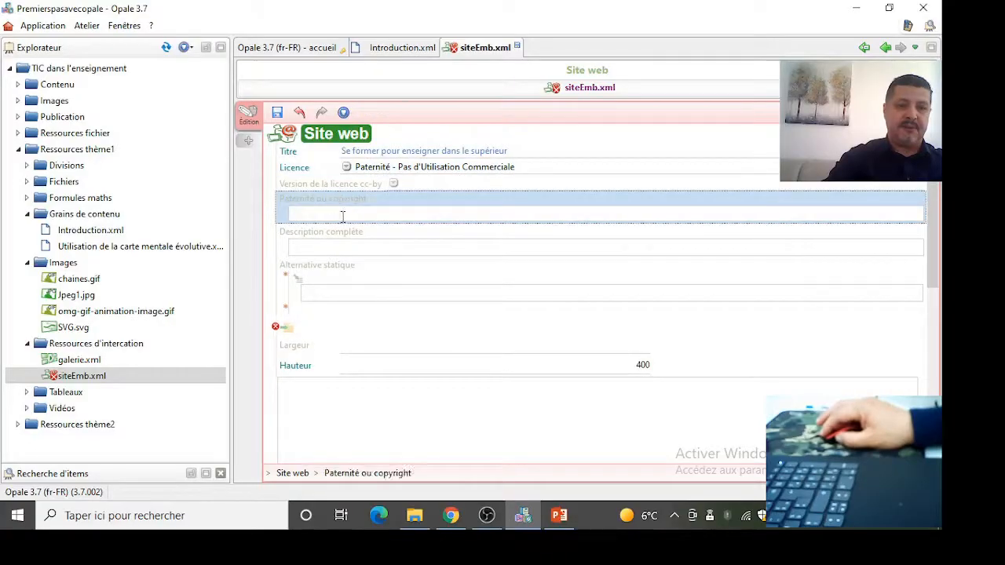
left_click(343, 214)
type("A")
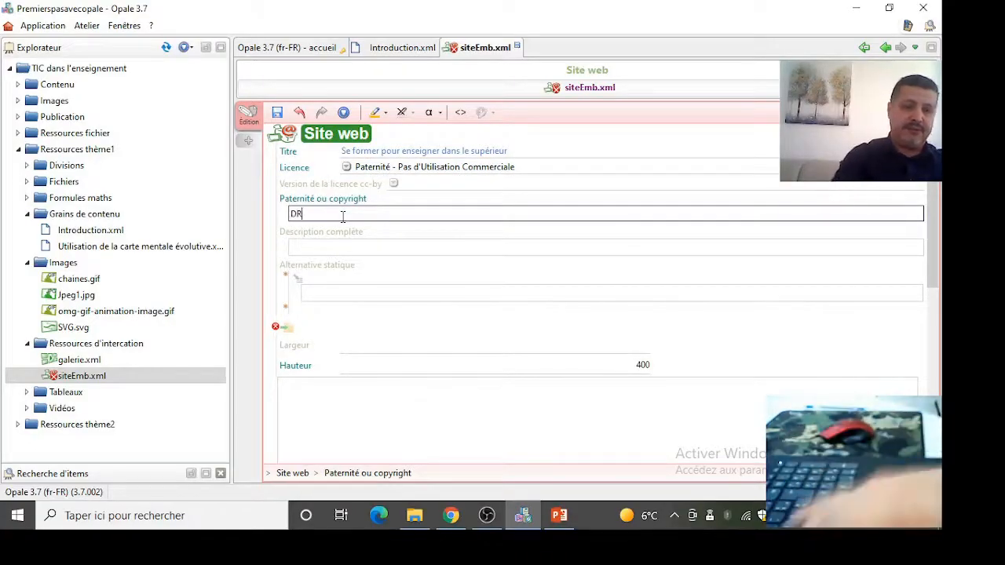
type("r.")
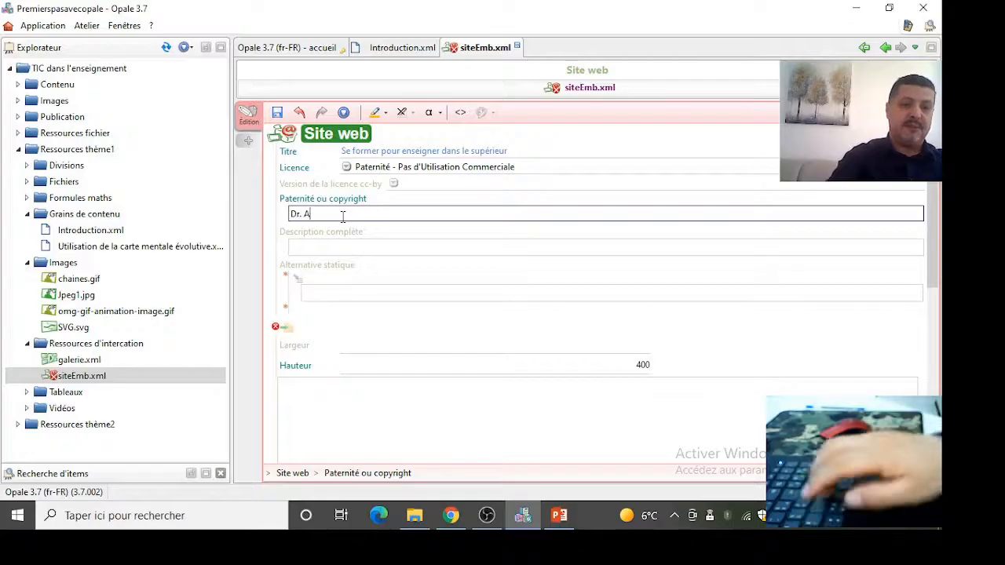
type(" Ajnoui")
key("BackSpace")
key("BackSpace")
key("BackSpace")
key("BackSpace")
key("BackSpace")
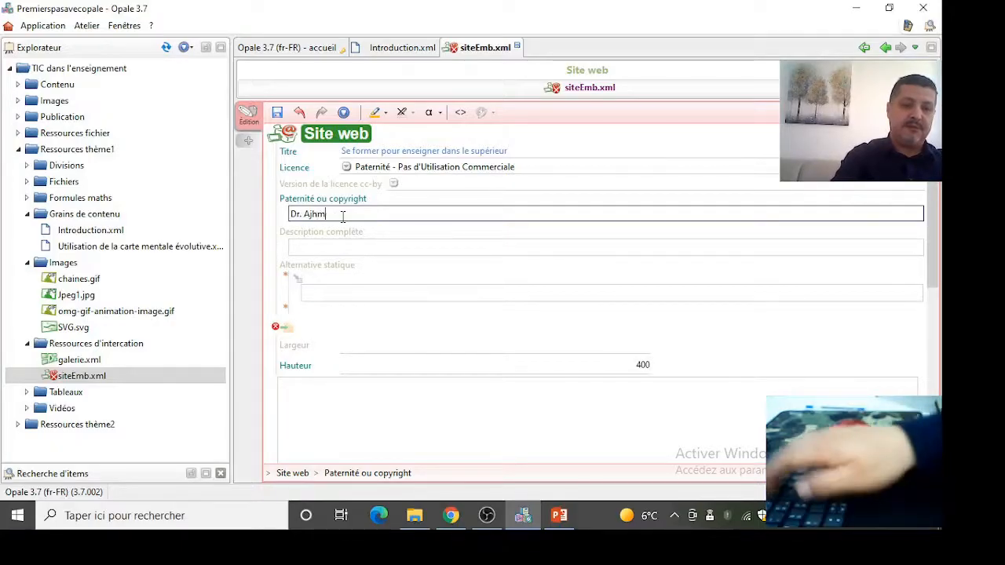
type("hmed ")
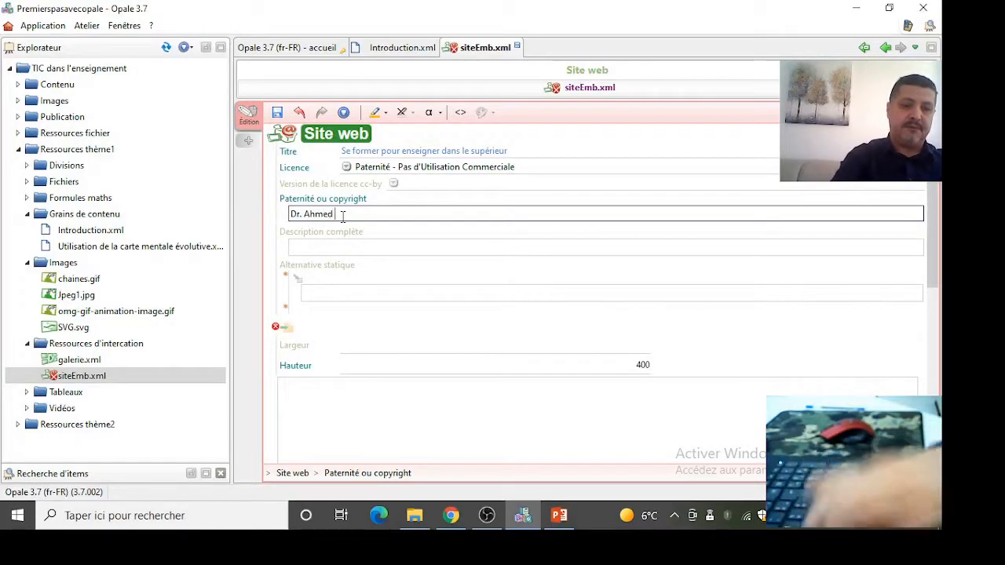
type("BELHANI")
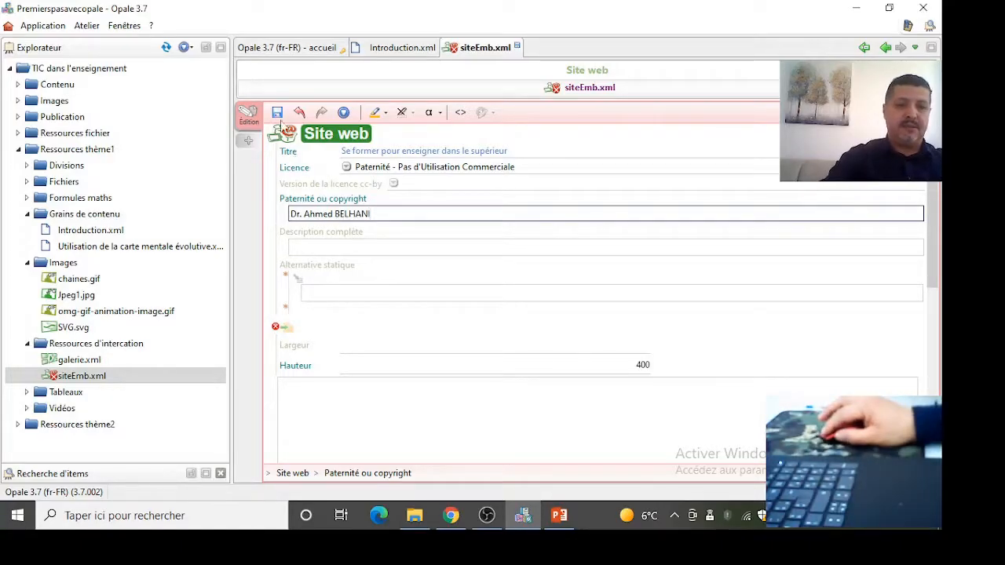
left_click(394, 184)
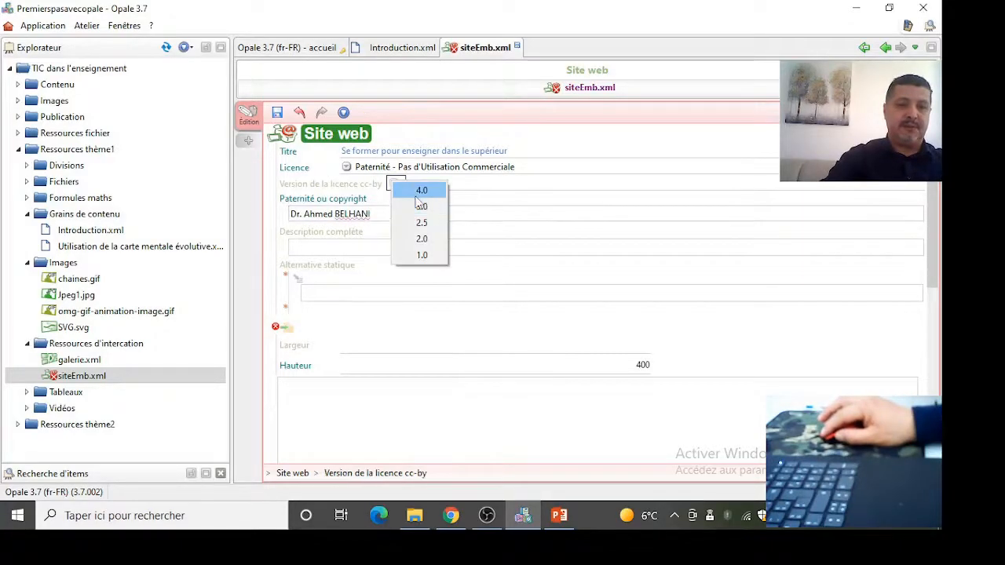
left_click(414, 190)
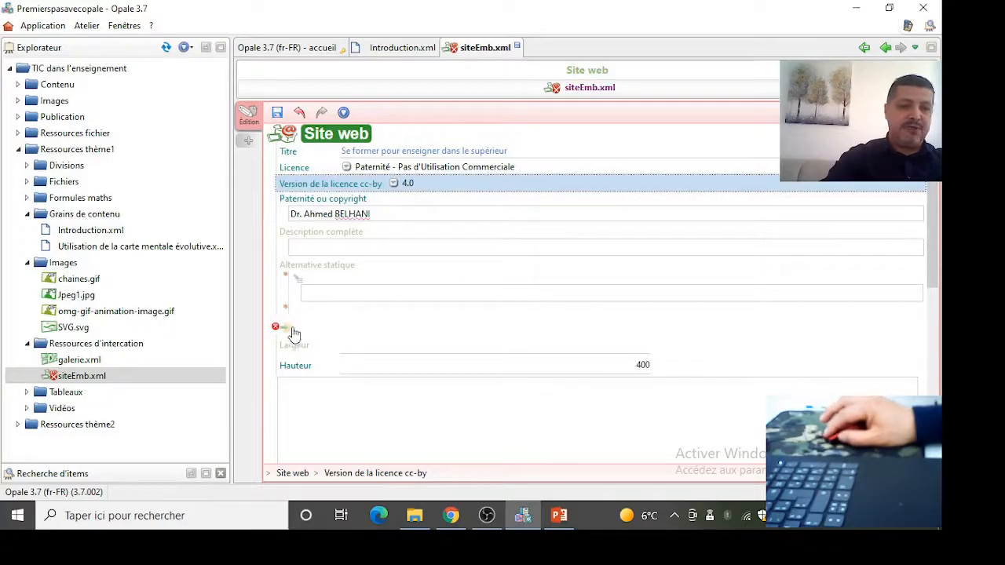
mouse_move(293, 334)
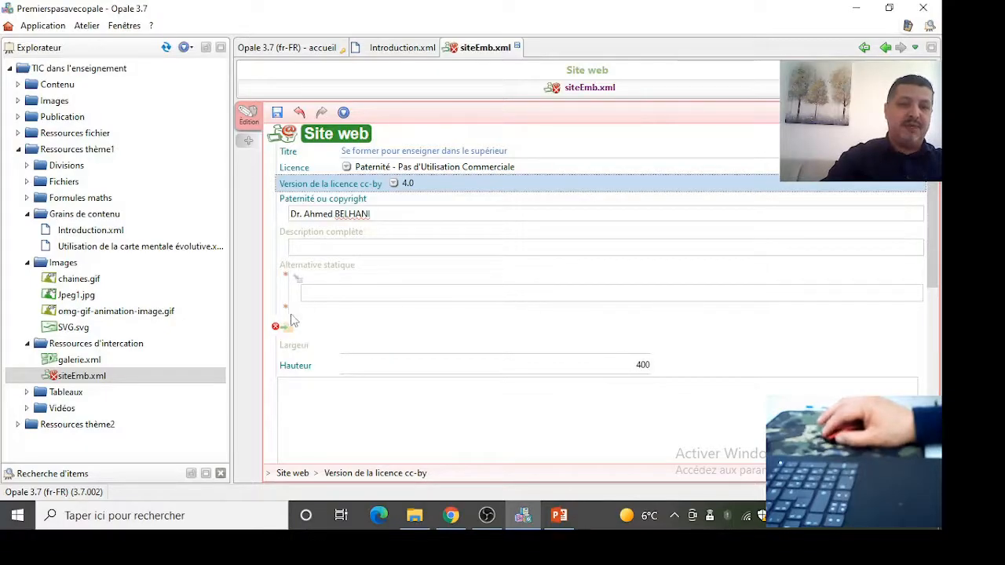
Create a Dossier du site web item named media.eWeb in Ressources d'intercation.
right_click(113, 346)
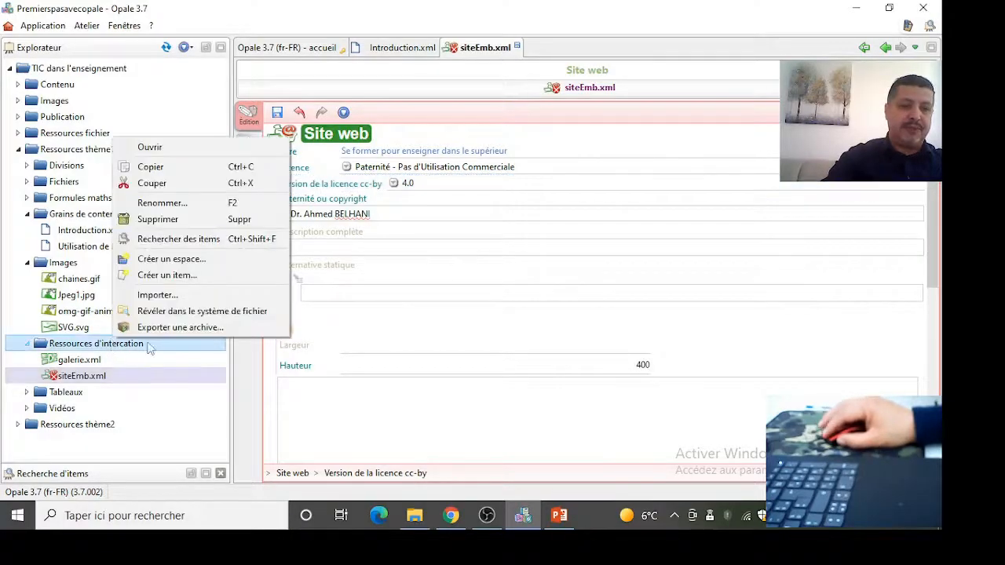
left_click(171, 282)
scroll(613, 251, "down", 2)
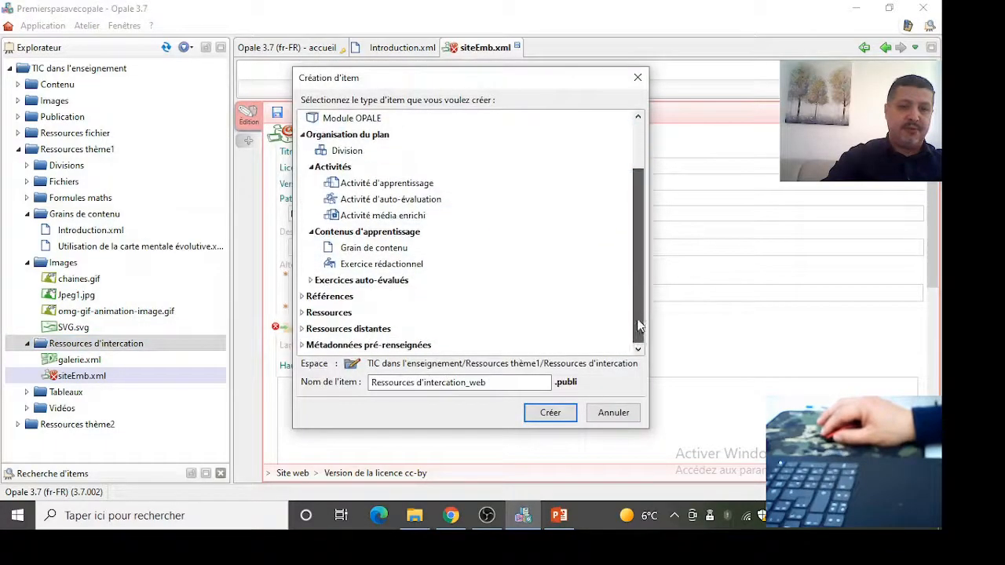
double_click(377, 314)
scroll(382, 330, "down", 3)
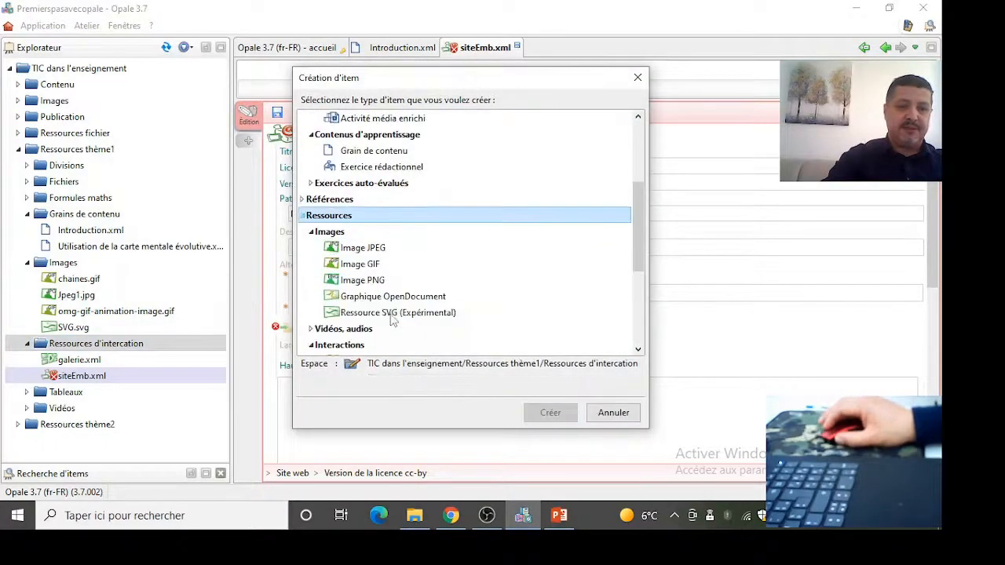
scroll(388, 325, "down", 1)
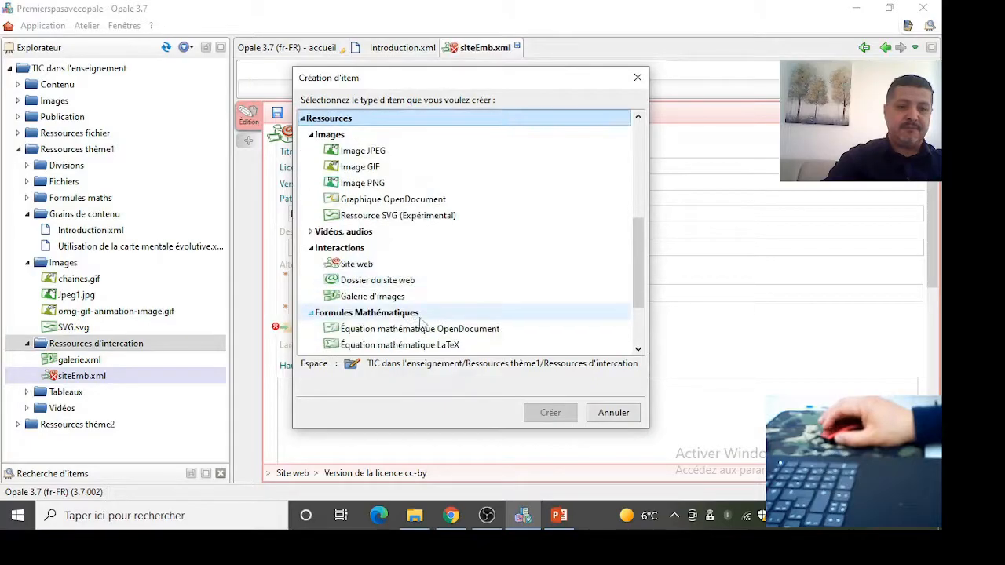
left_click(394, 286)
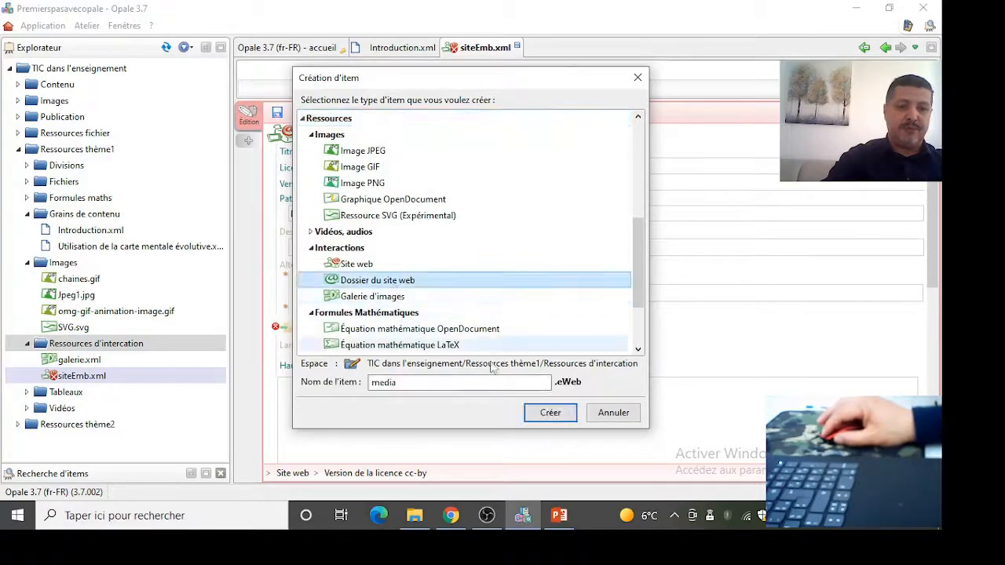
left_click(549, 413)
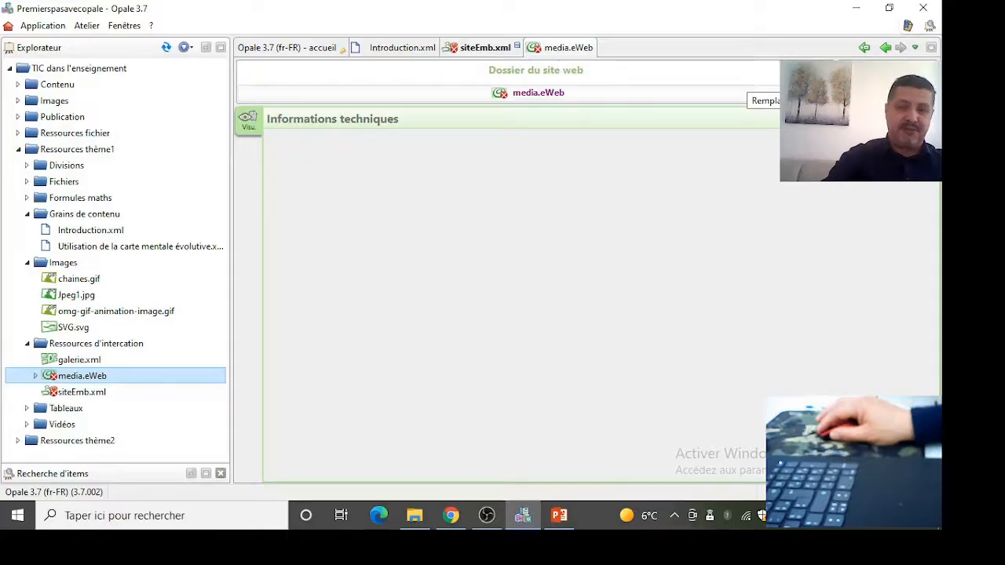
Replace the media.eWeb folder's contents with the AMC > publications_web_gen_auroraW folder.
left_click(903, 77)
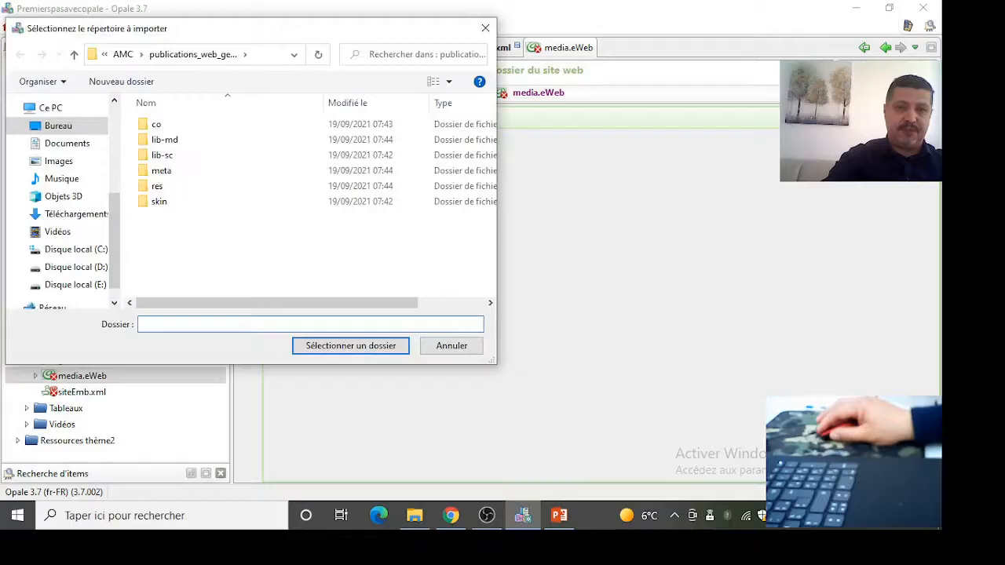
left_click(452, 347)
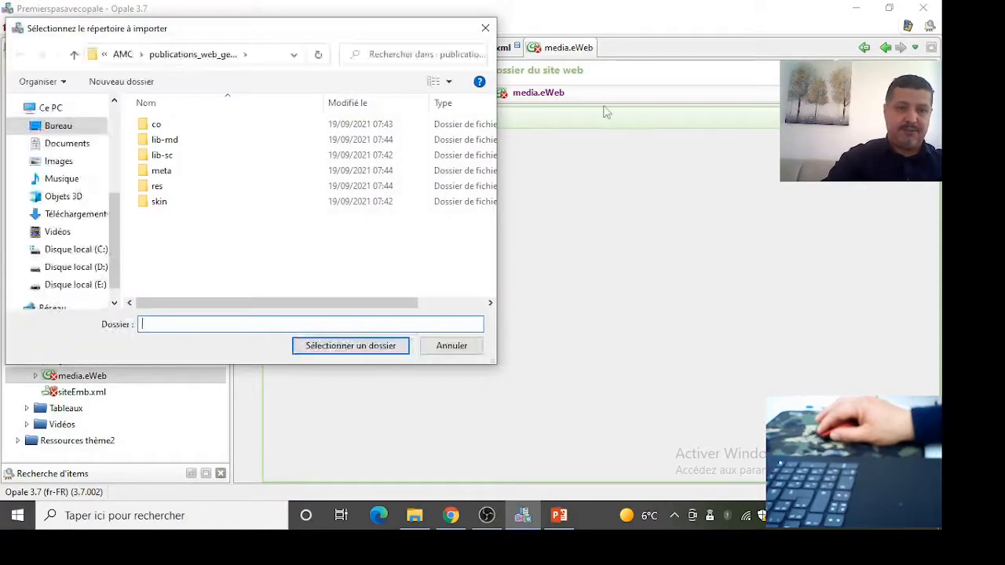
left_click(185, 58)
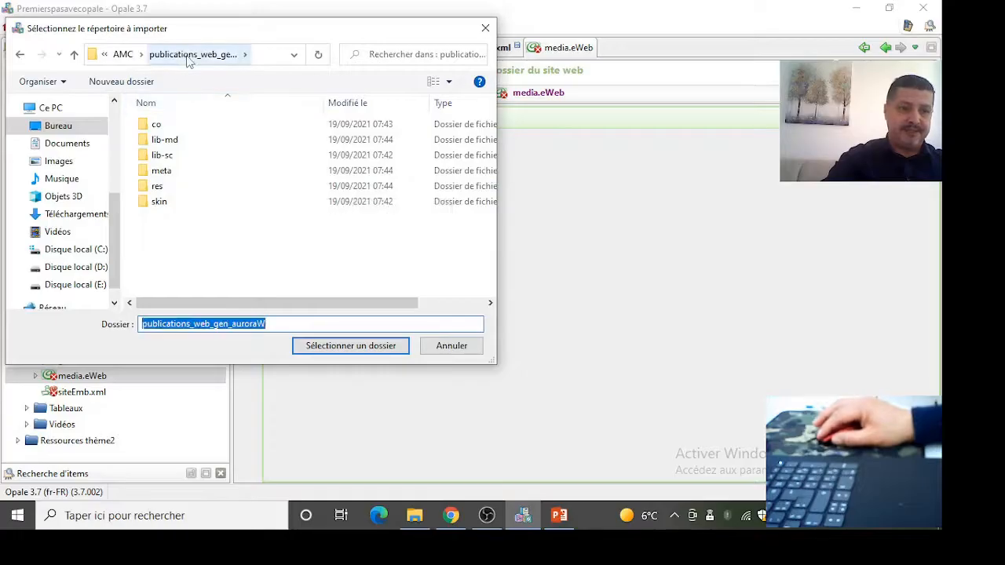
left_click(132, 59)
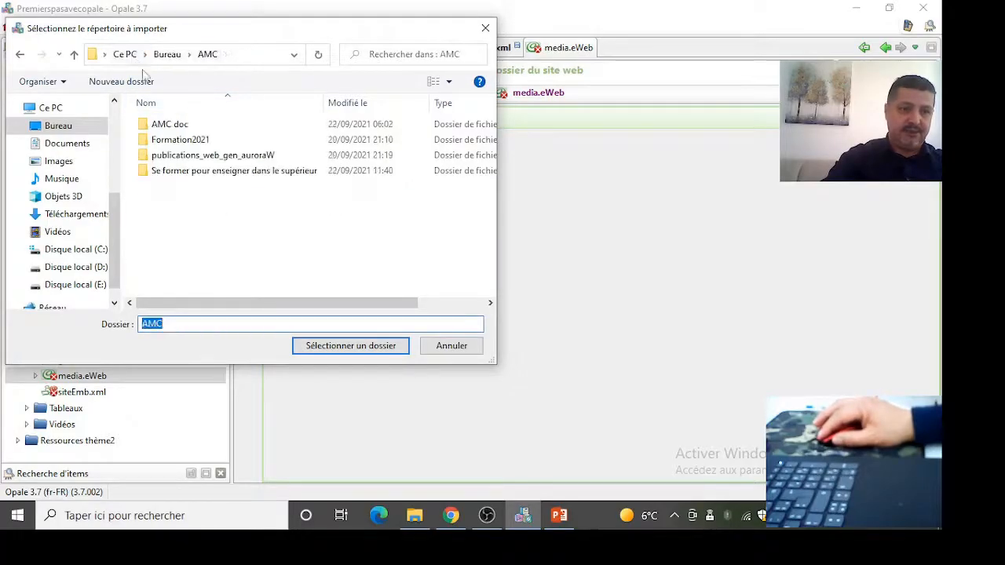
double_click(256, 153)
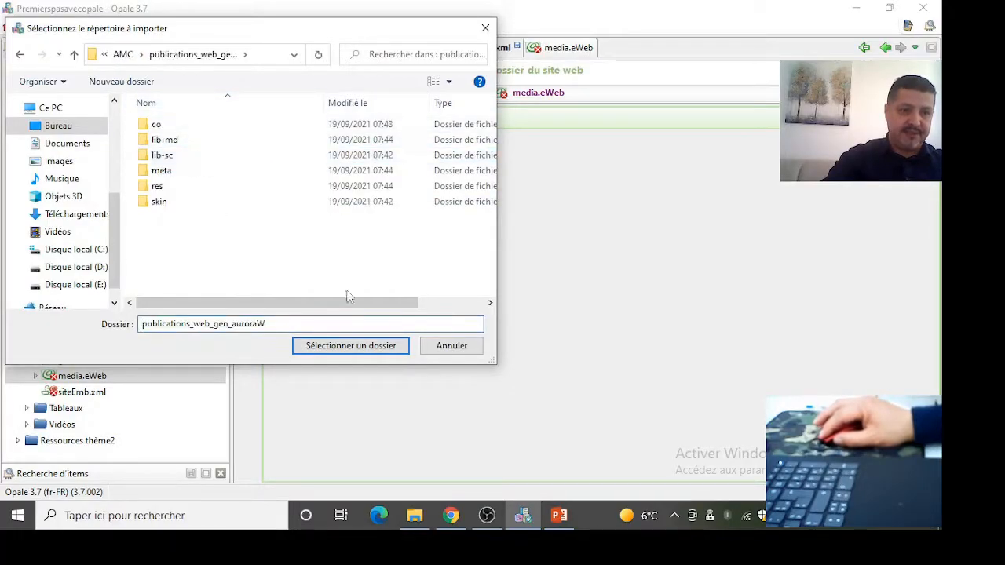
left_click(340, 350)
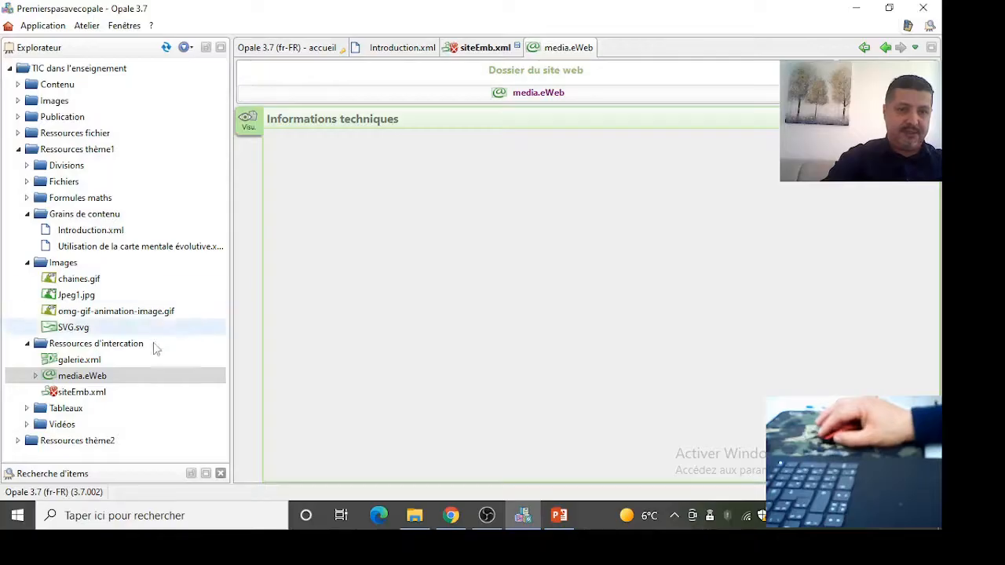
Set siteEmb.xml's site field to the media.eWeb folder and save the resource.
double_click(107, 394)
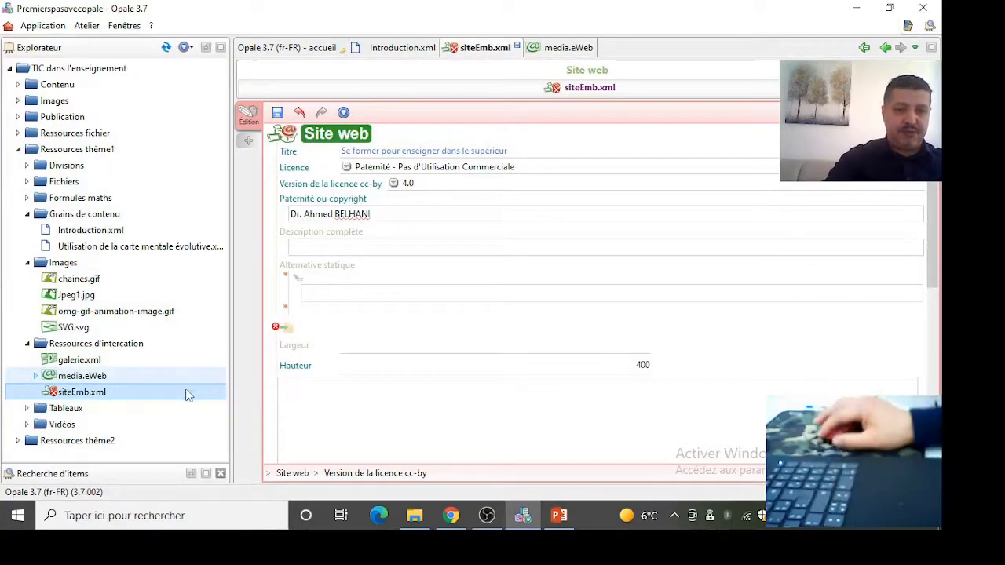
left_click(95, 377)
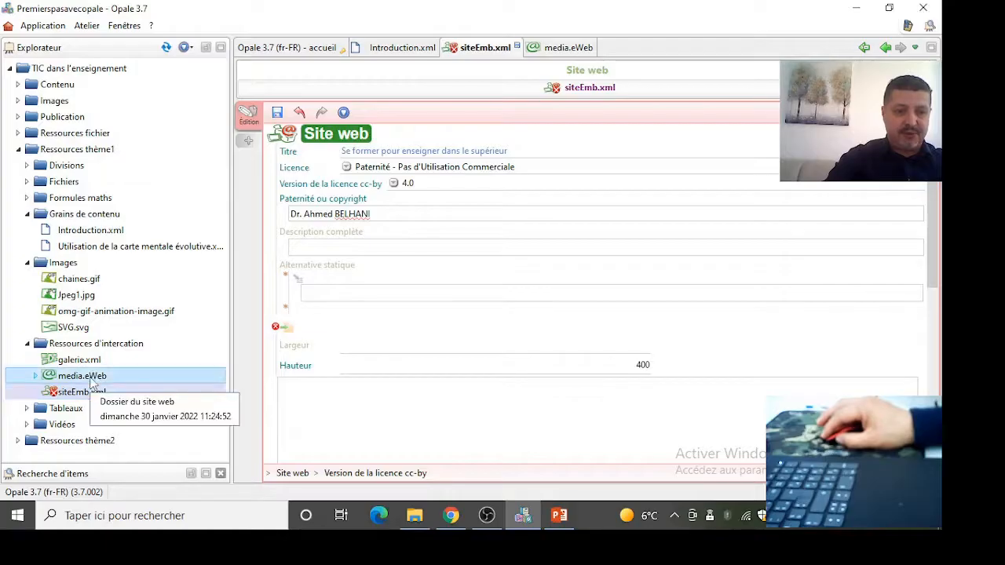
mouse_move(293, 336)
left_mouse_down()
mouse_move(295, 325)
mouse_move(305, 330)
left_mouse_up()
left_click(276, 113)
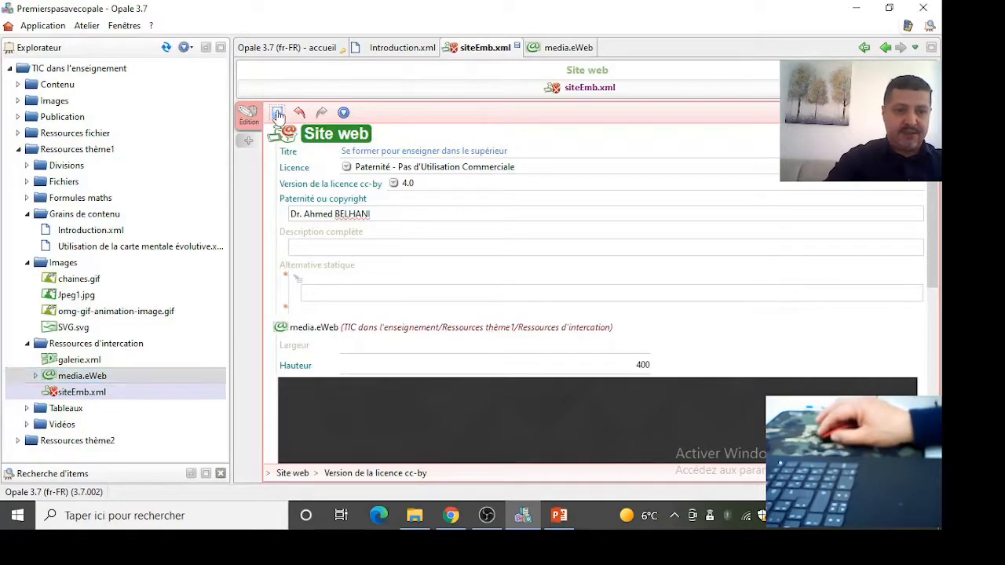
scroll(746, 351, "down", 3)
scroll(746, 351, "down", 2)
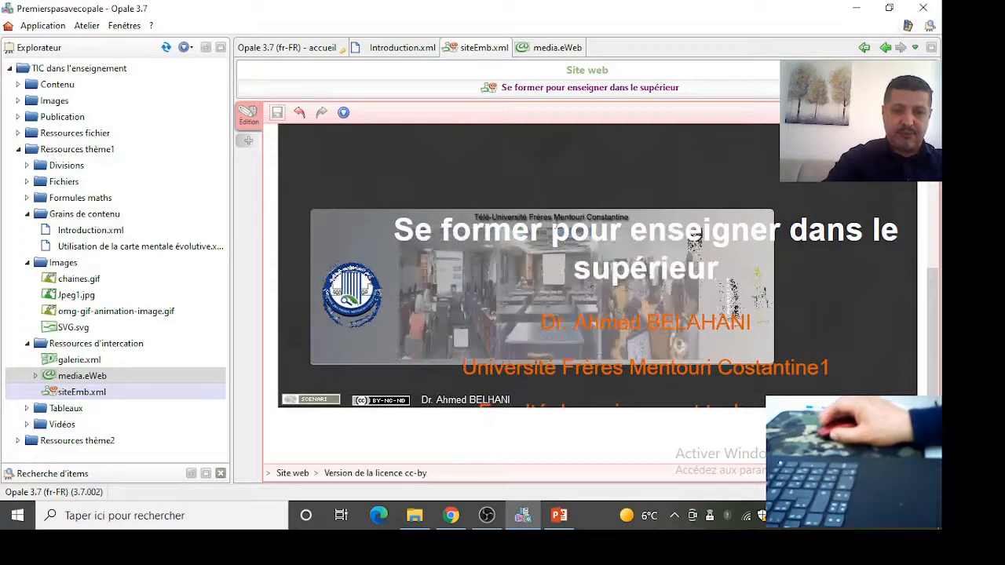
scroll(455, 287, "up", 1)
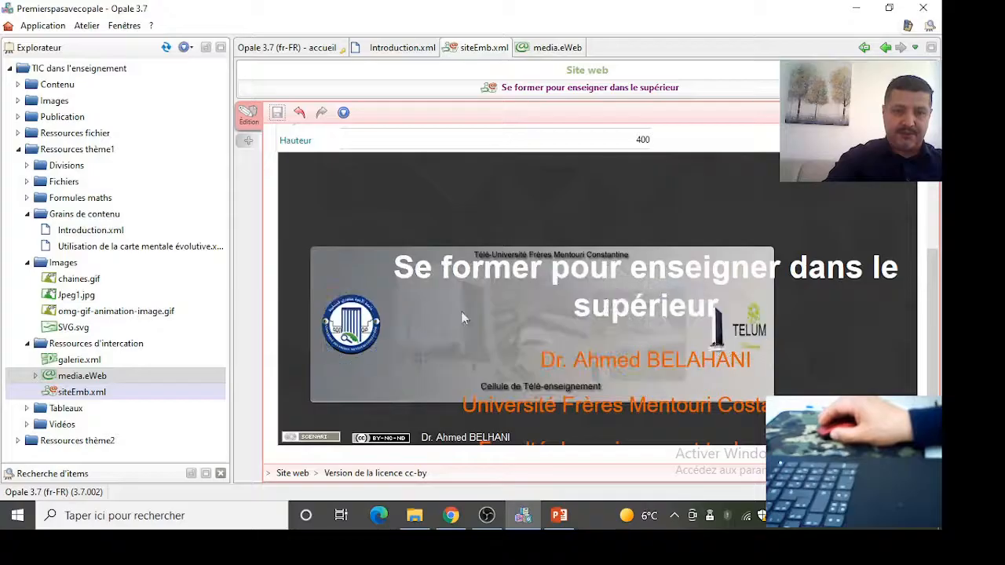
scroll(455, 287, "up", 1)
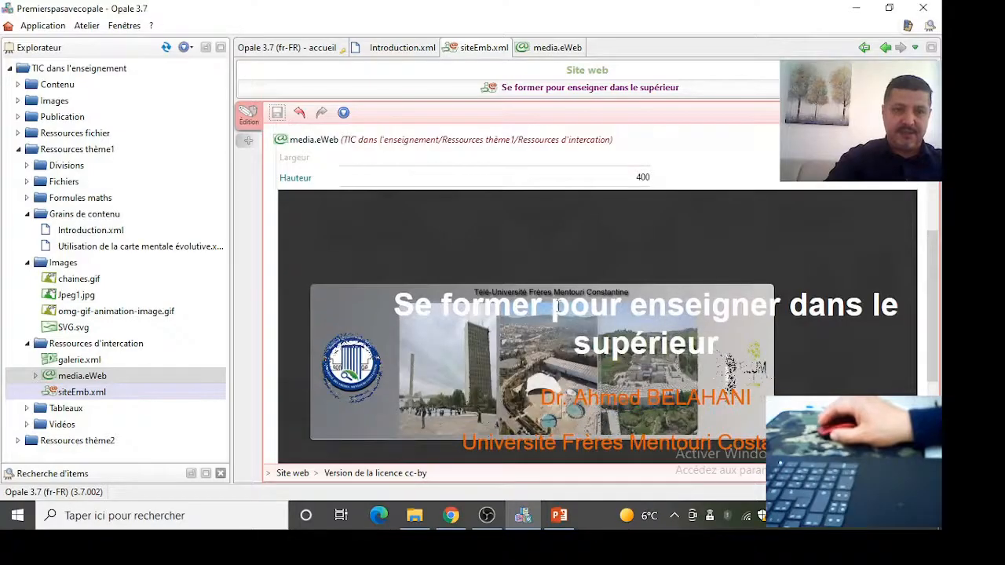
In the Introduction grain's Edition view, insert an empty Ressource block above the gallery.
left_click(402, 47)
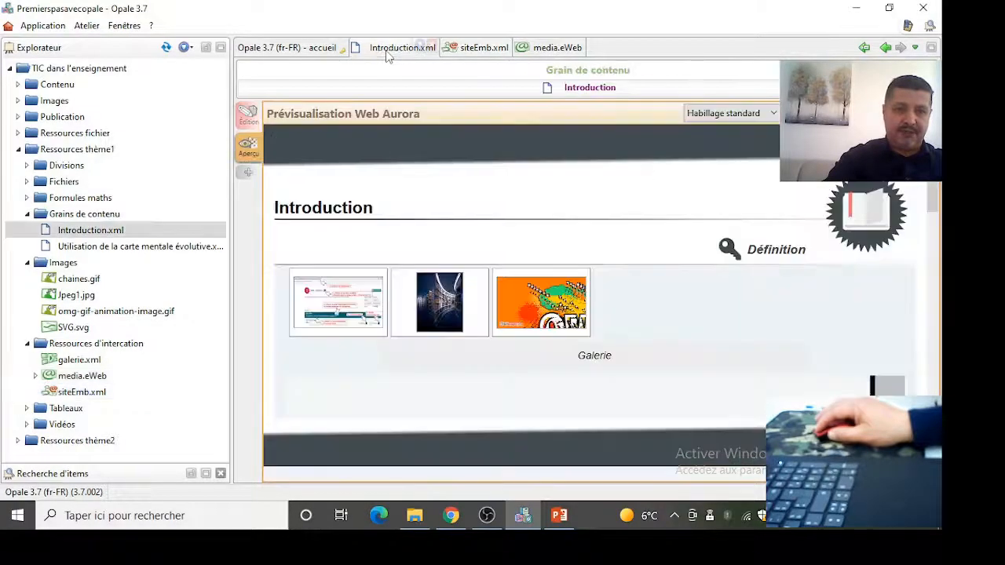
left_click(259, 123)
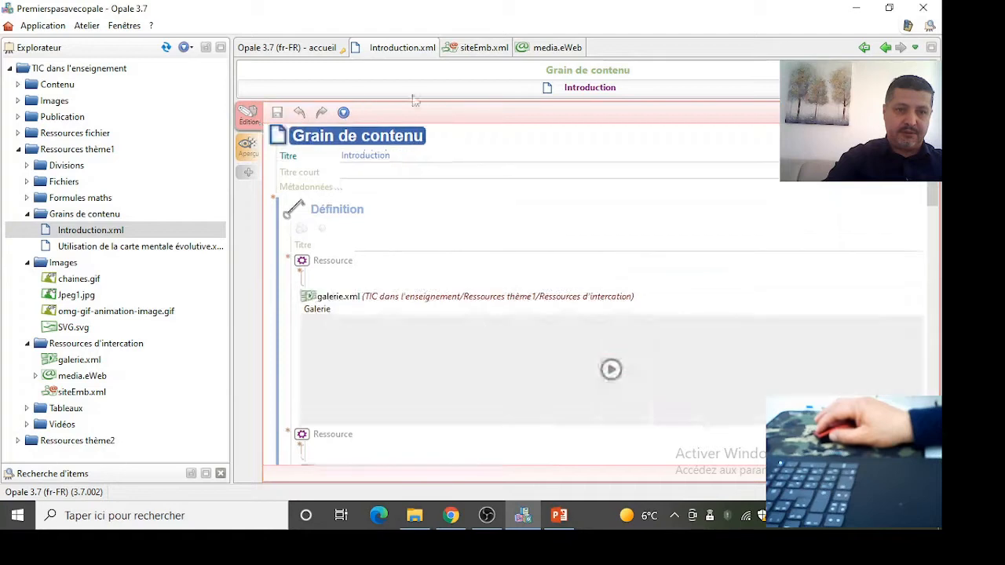
left_click(287, 262)
left_click(315, 299)
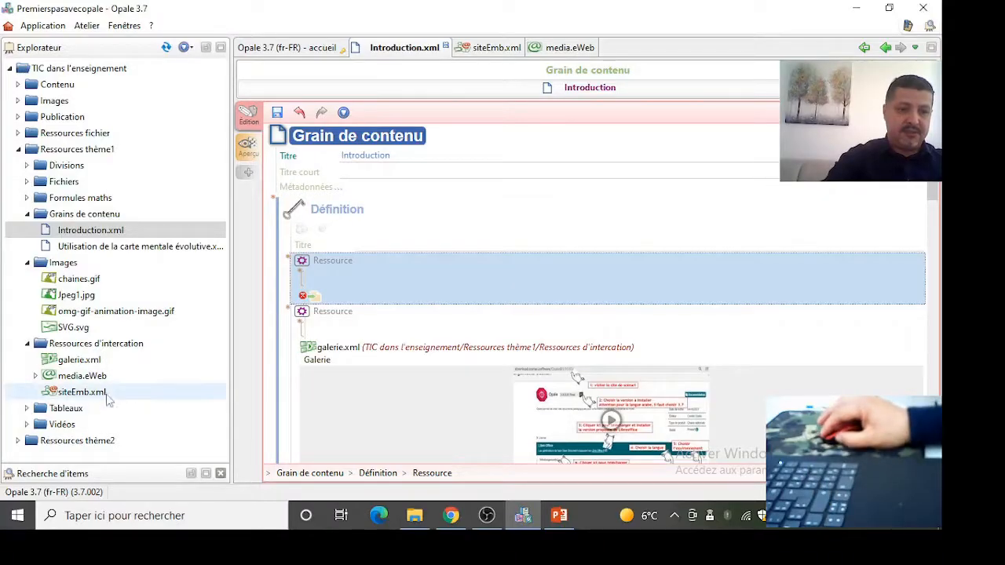
Put siteEmb.xml into the new resource, save Introduction, and open its Aurora web preview.
left_click_drag(100, 402, 296, 339)
left_click_drag(315, 305, 313, 297)
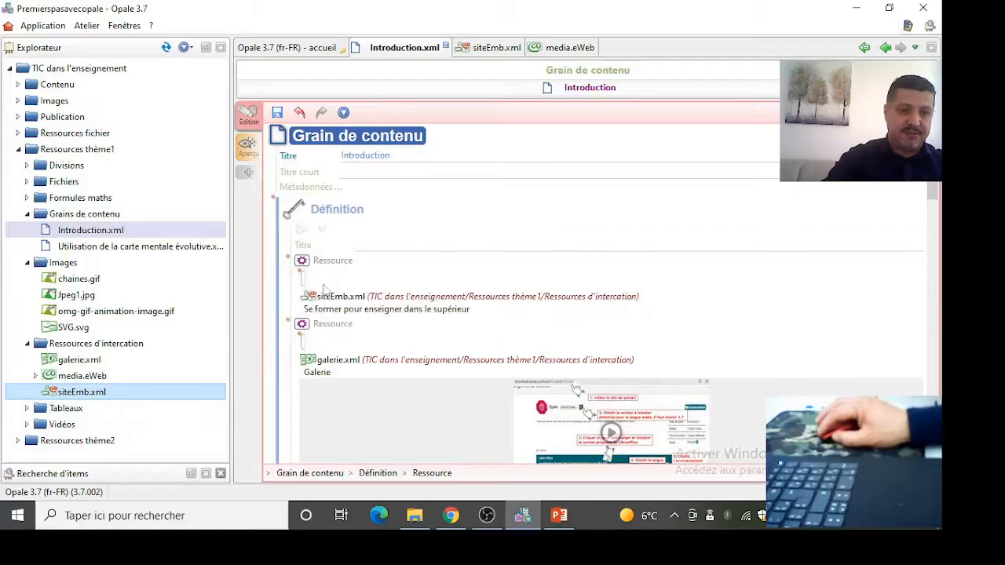
left_click(278, 113)
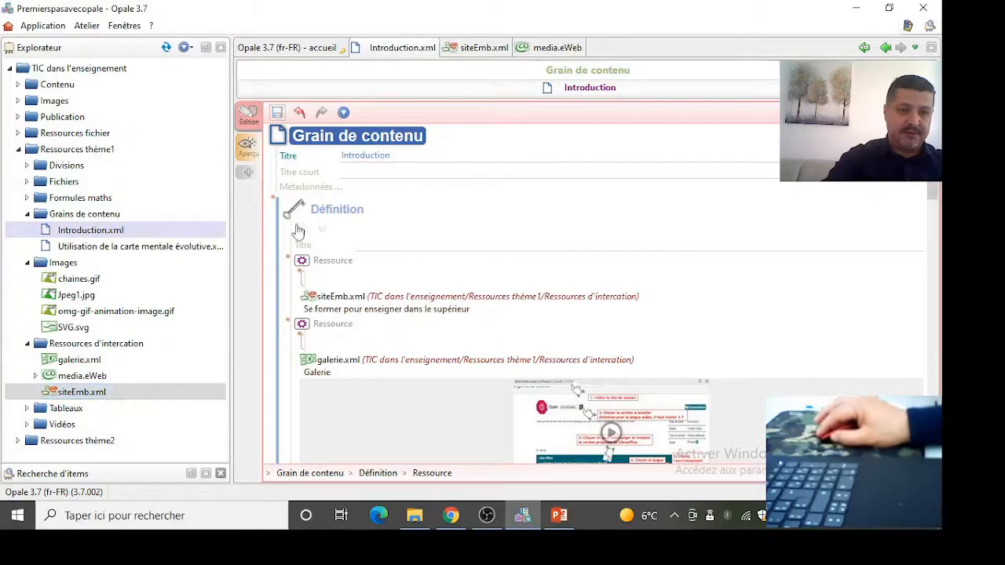
left_click(249, 150)
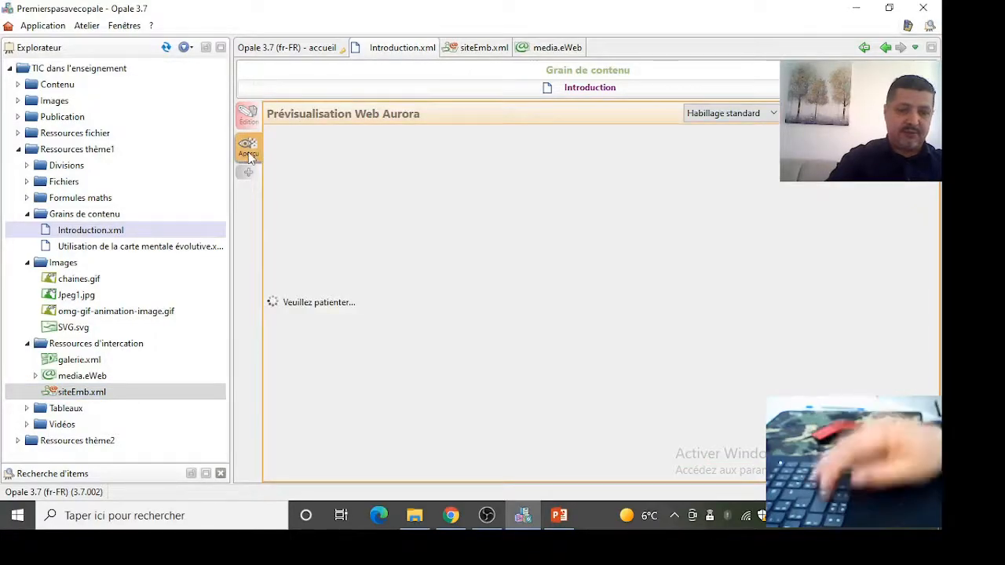
scroll(478, 299, "down", 2)
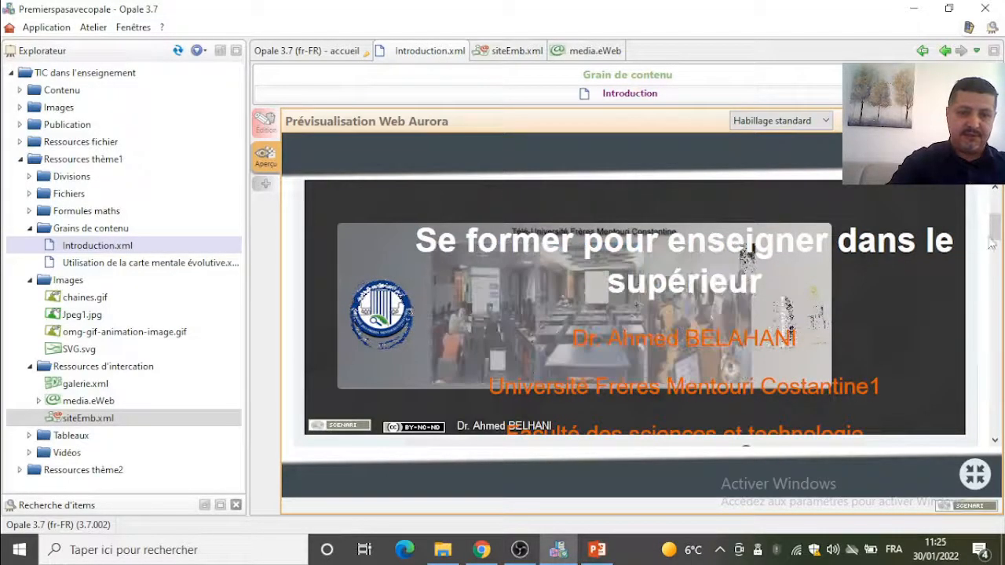
scroll(828, 255, "up", 1)
scroll(828, 255, "down", 2)
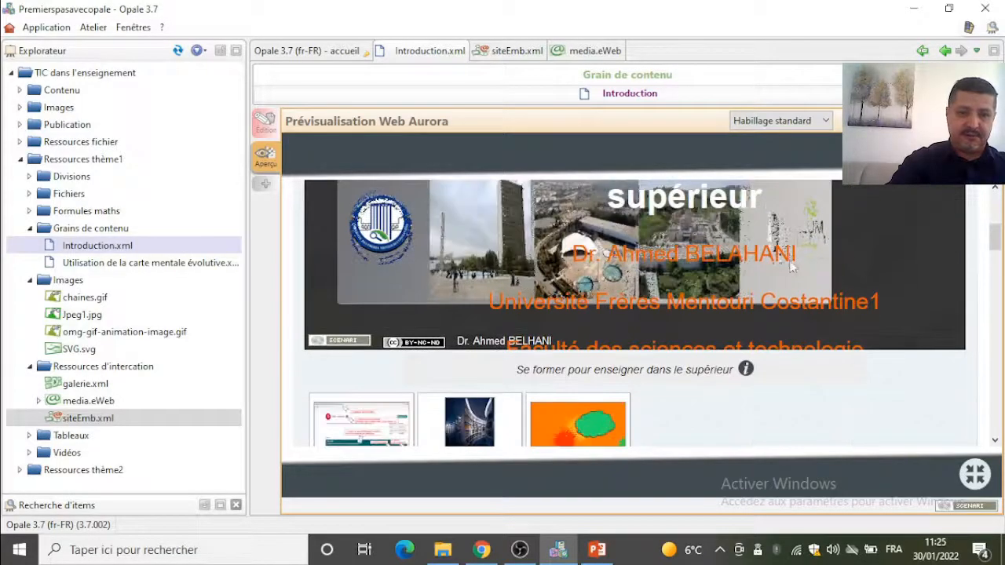
scroll(632, 274, "up", 1)
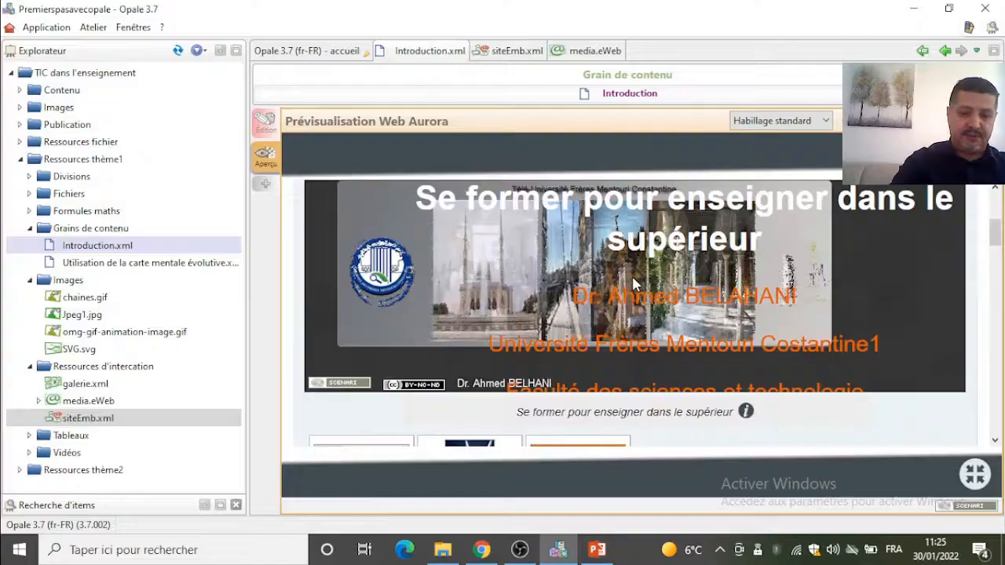